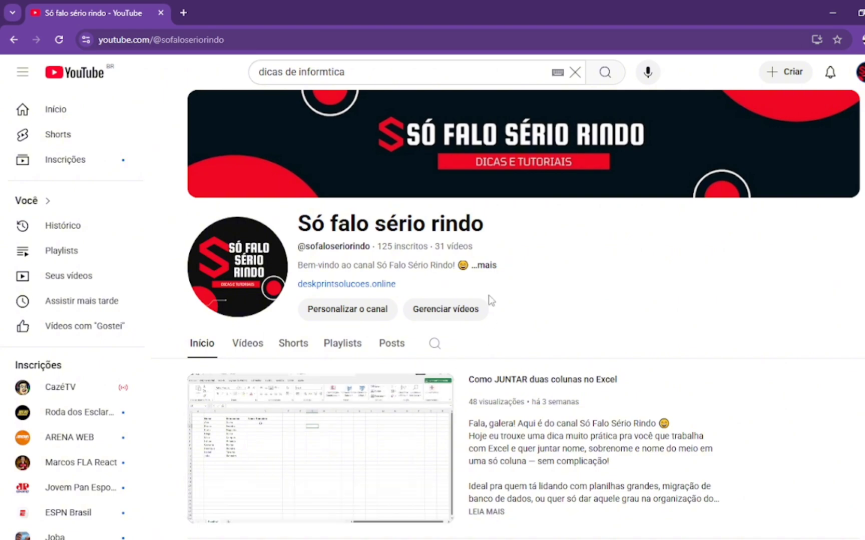
- Browse the Só falo sério rindo channel's home page and look through the videos in its Para você row
scroll(628, 390, down, 8)
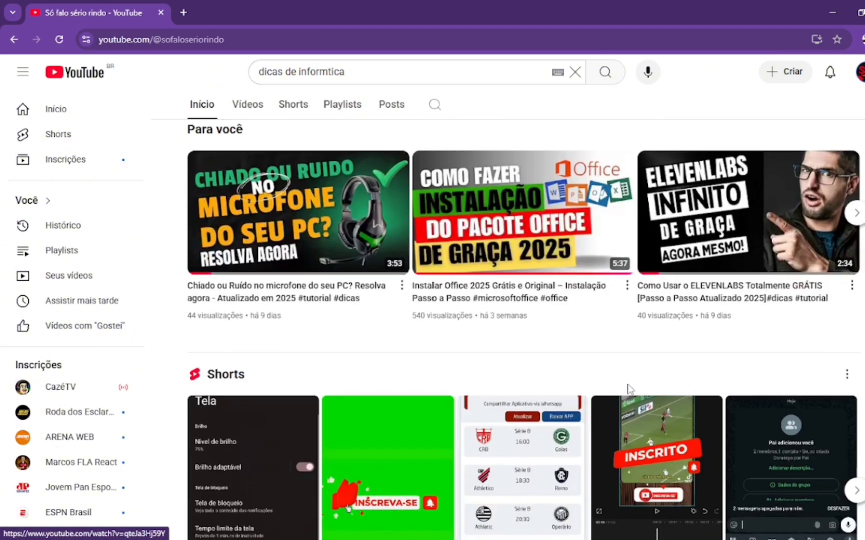
scroll(630, 390, up, 5)
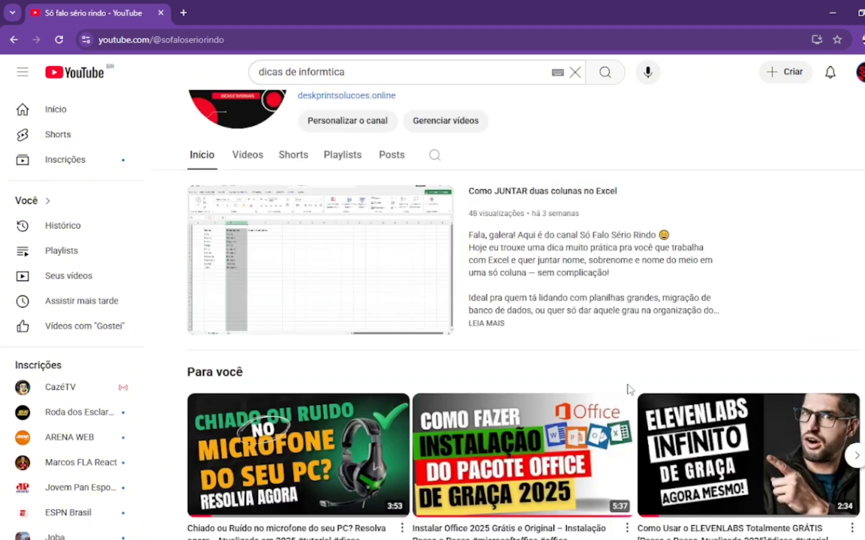
click(856, 458)
click(856, 456)
click(856, 457)
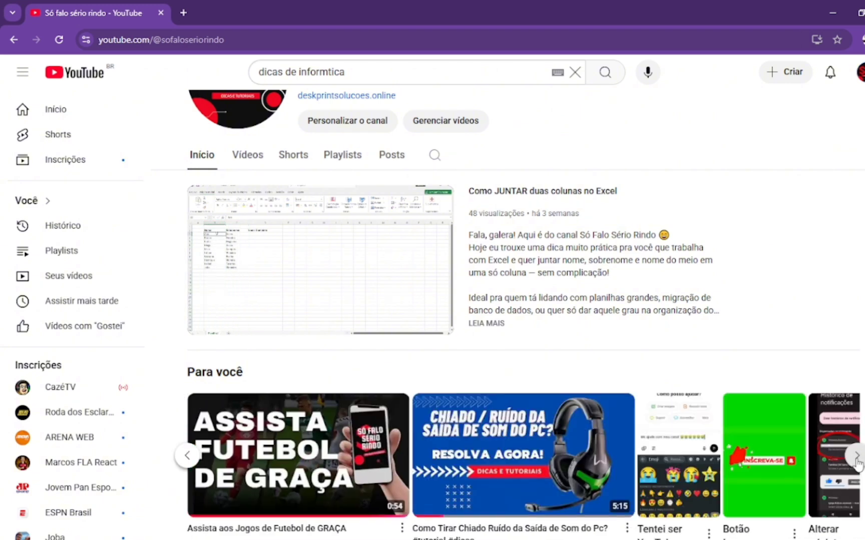
click(186, 455)
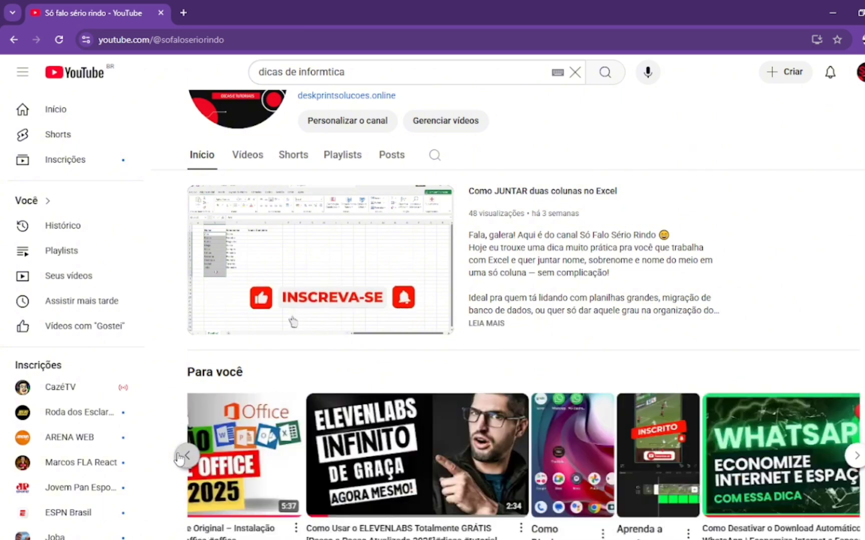
scroll(523, 440, up, 4)
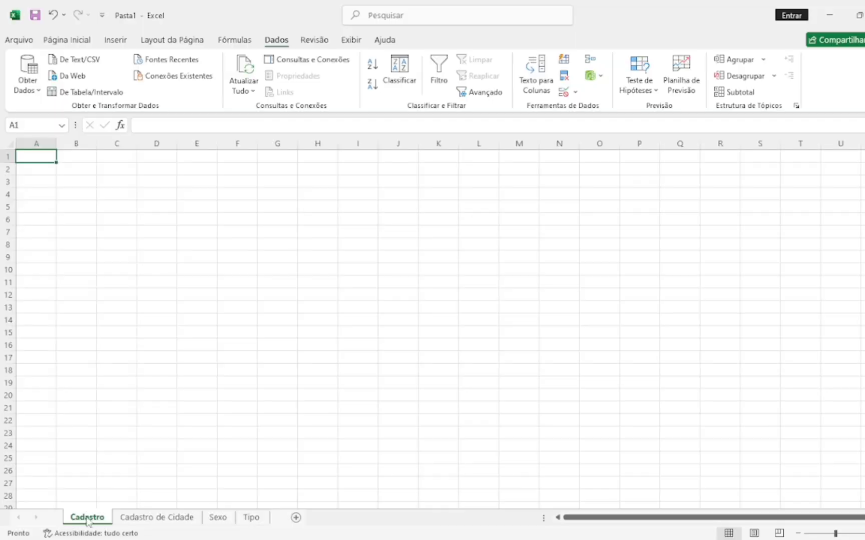
- Review the entries listed on the Cadastro de Cidade, Sexo and Tipo sheets of the Pasta1 workbook in Excel
click(171, 521)
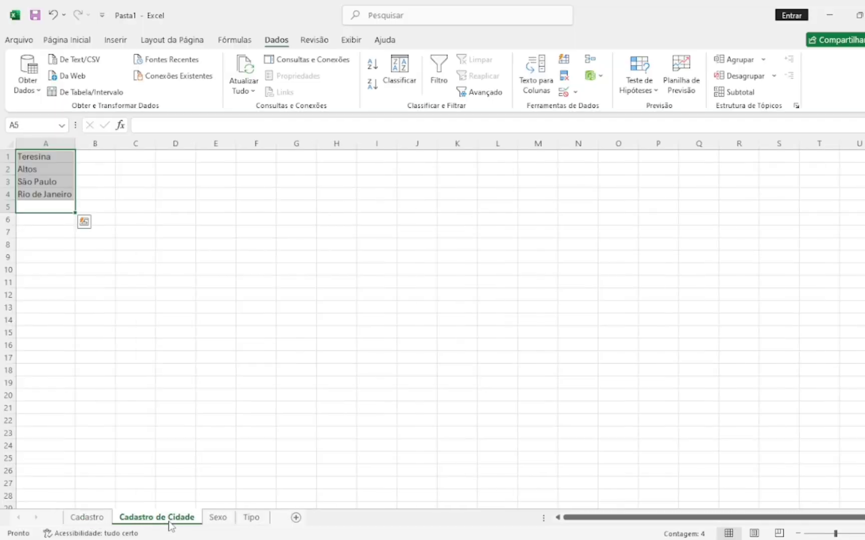
click(218, 519)
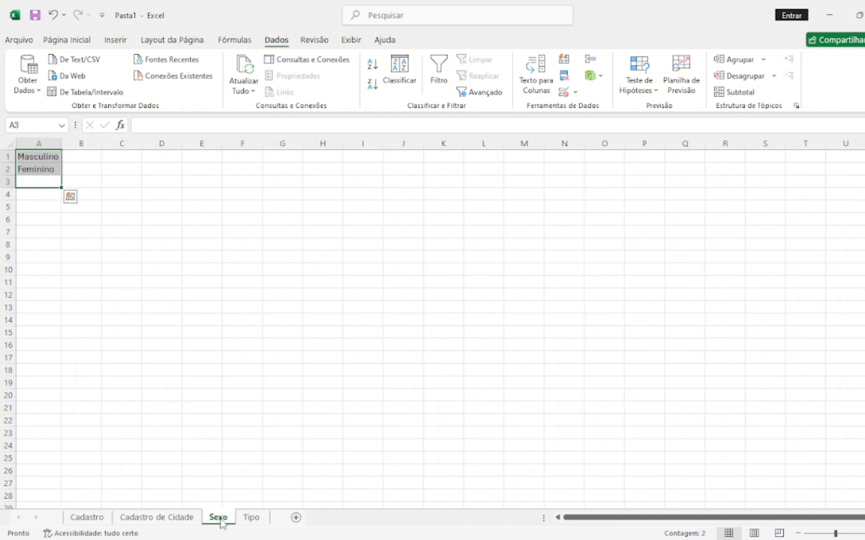
click(259, 520)
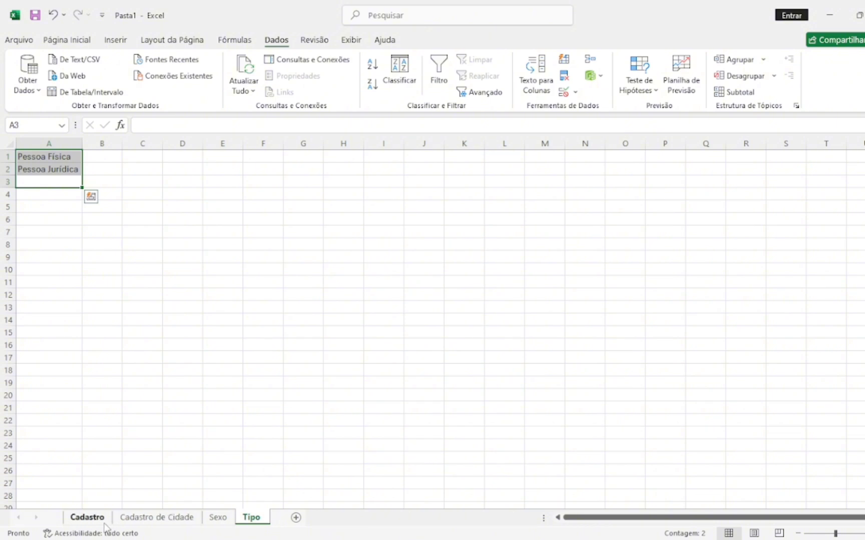
- On the Cadastro sheet, enter the column headings Nome, Cidade and Sexo in cells A1 to C1
click(87, 518)
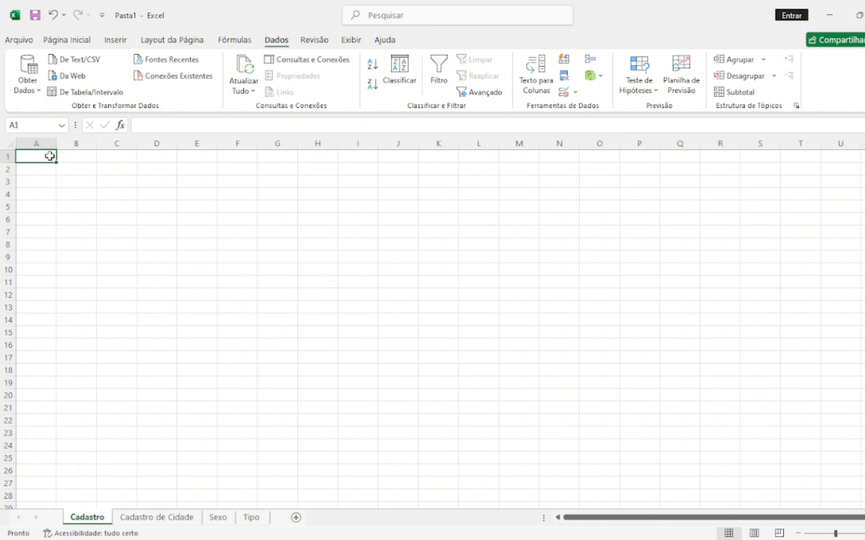
text(Nome)
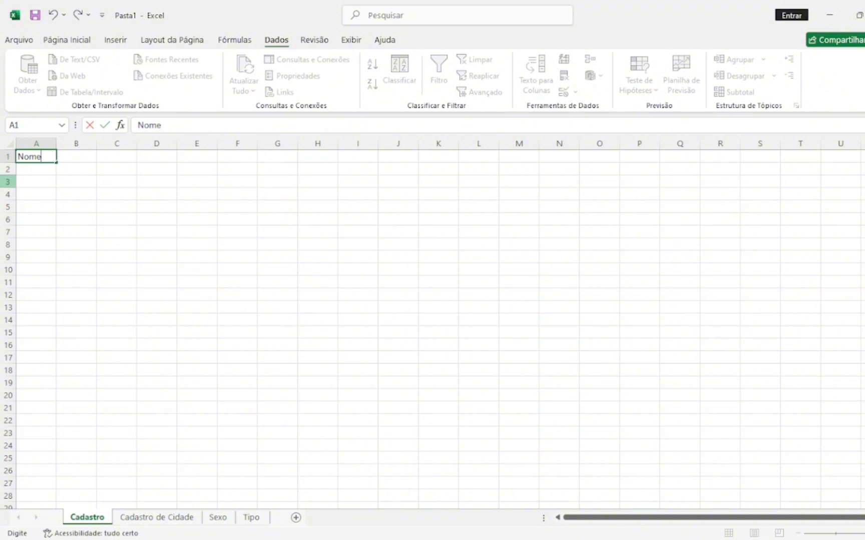
key(Tab)
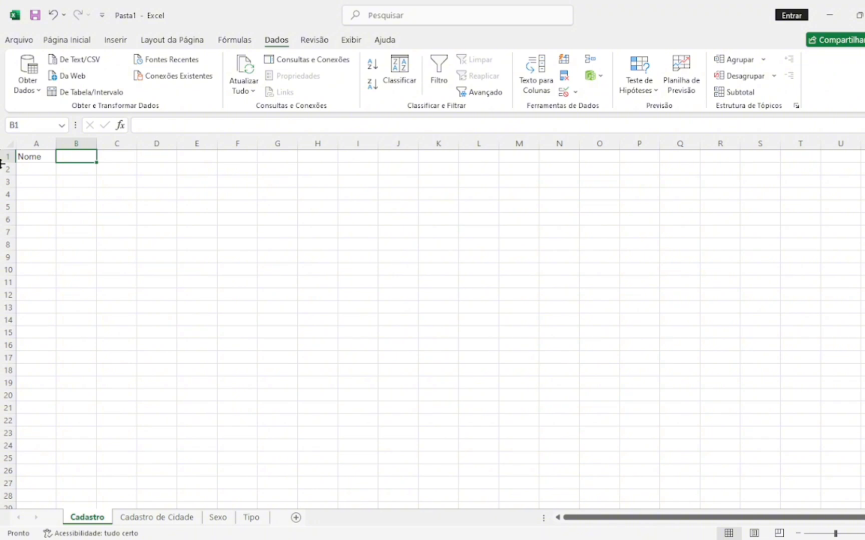
text(Cidade)
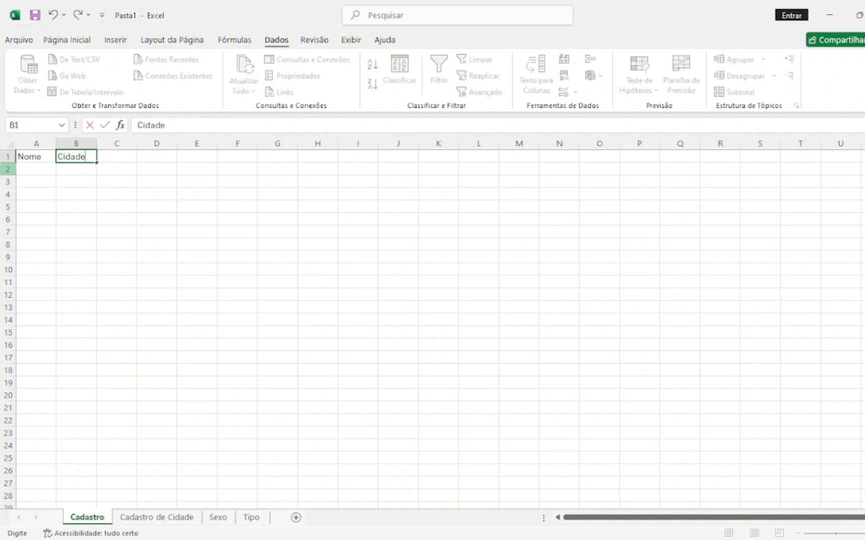
key(Tab)
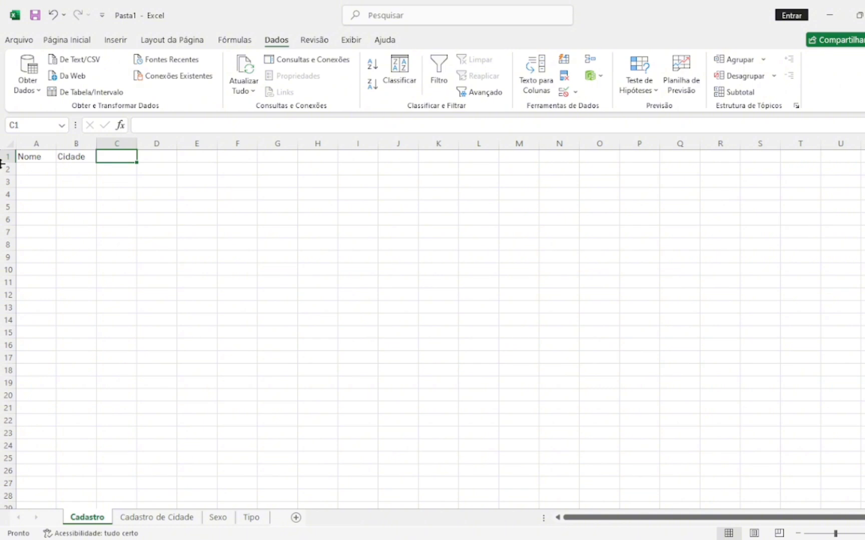
text(Sexo)
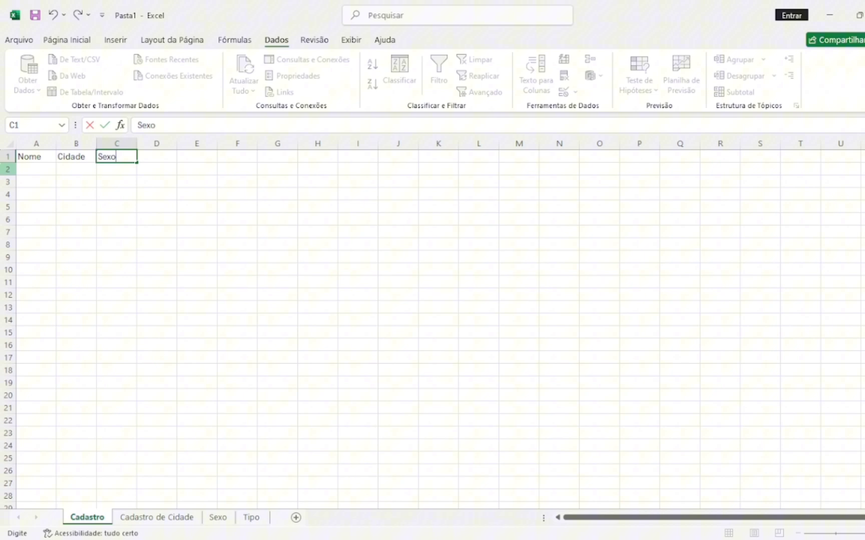
key(Tab)
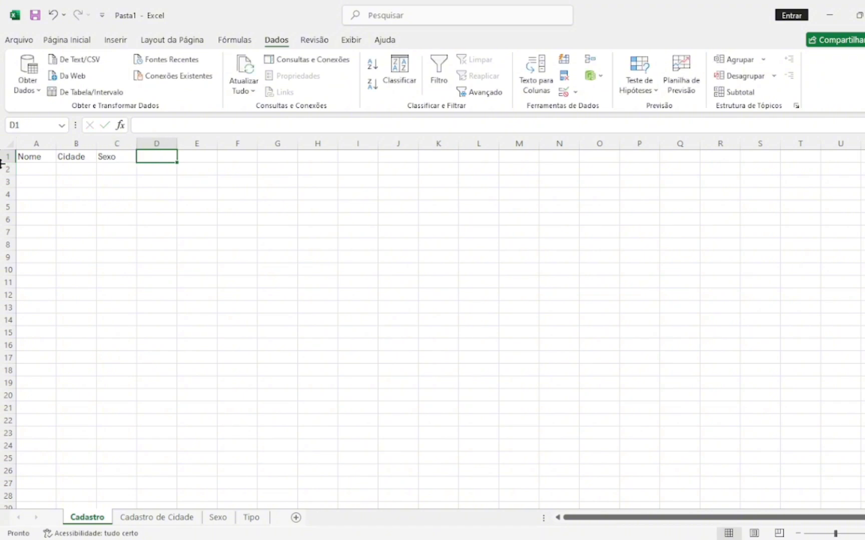
- Enter the heading "Tipo / Fisica ou Juridica" in D1, fit column D to it, and make headings A1:D1 bold
text(R)
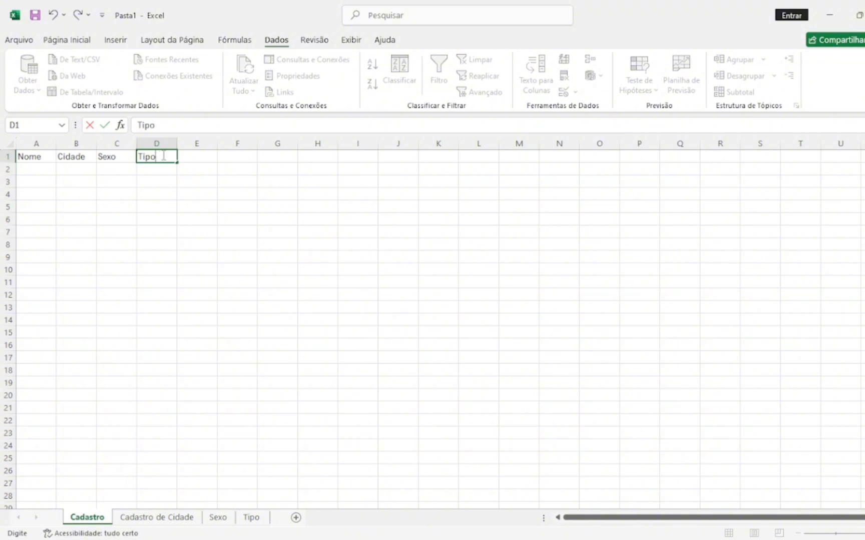
click(197, 156)
double_click(172, 156)
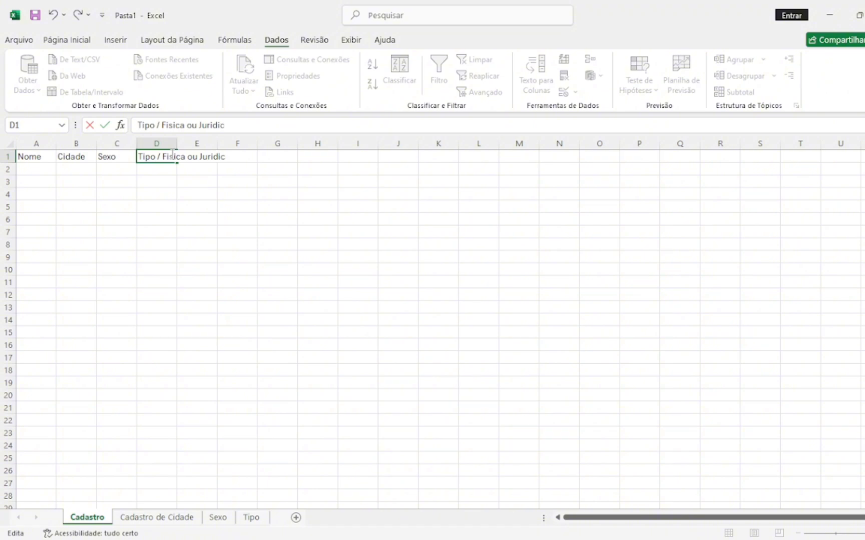
click(210, 219)
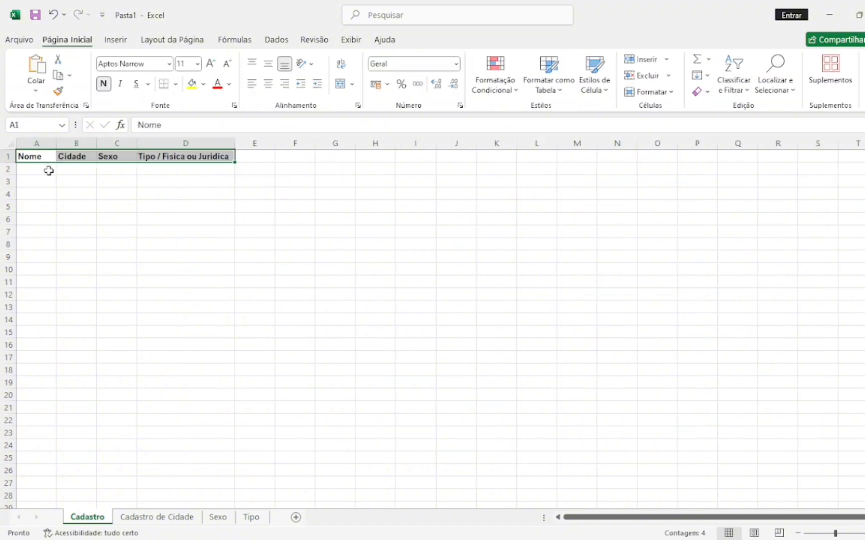
- Fill cells A2 to A5 under Nome with four people's first names, one per row
click(47, 171)
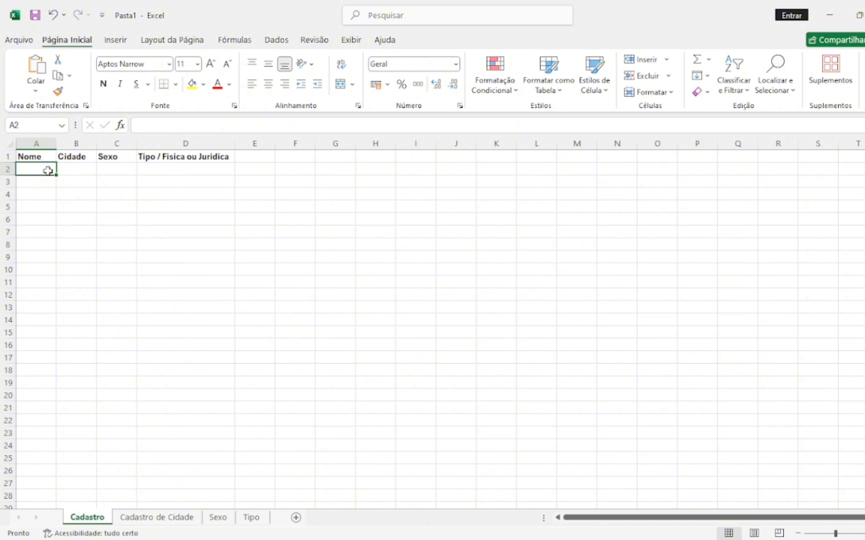
text(Jor)
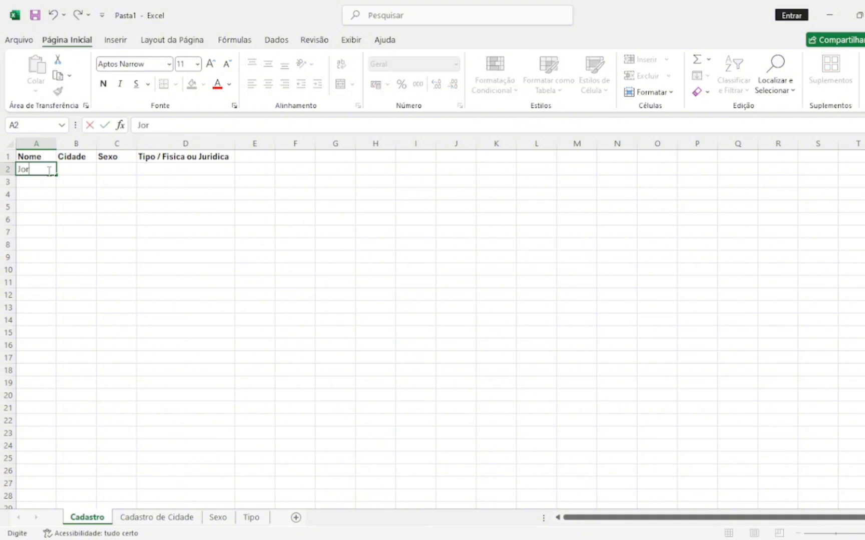
text(ge)
key(Return)
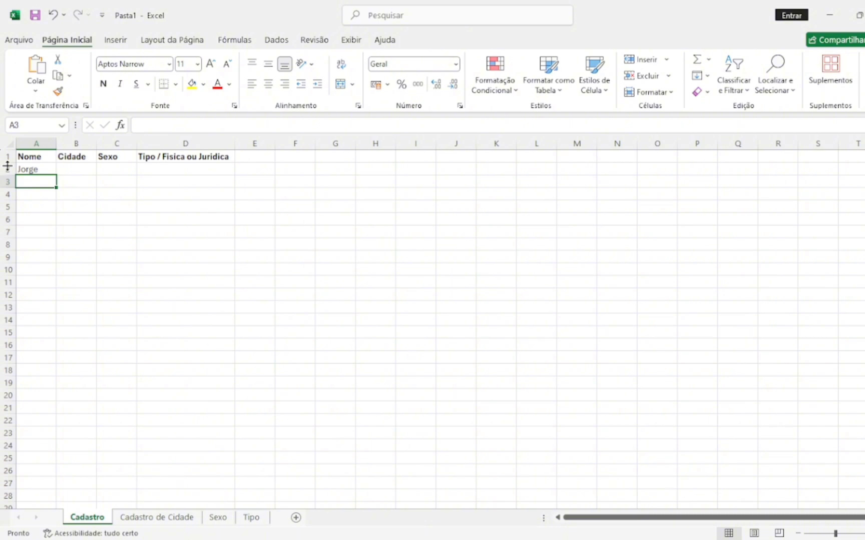
text(João)
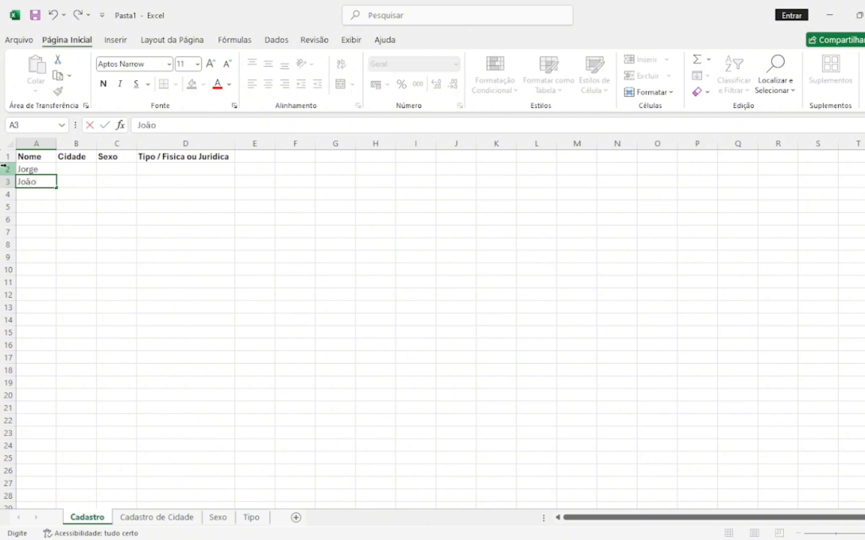
key(Return)
text(Maneol)
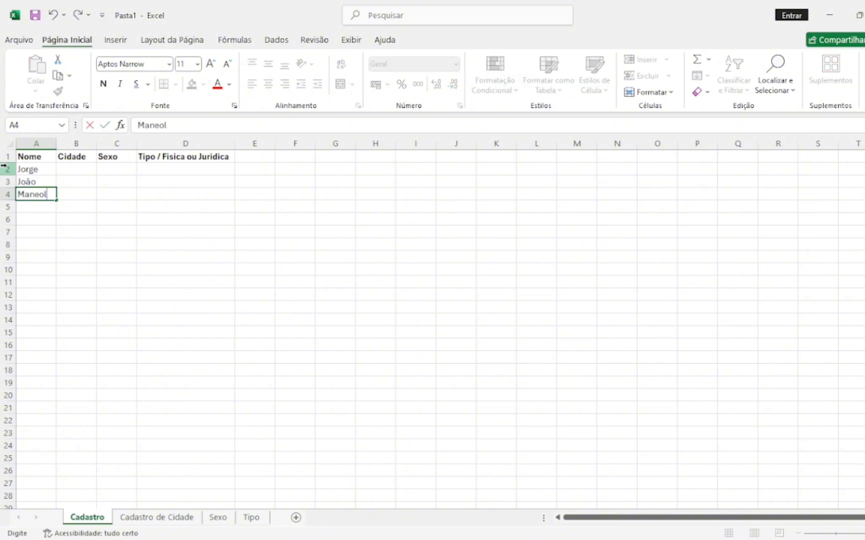
key(Return)
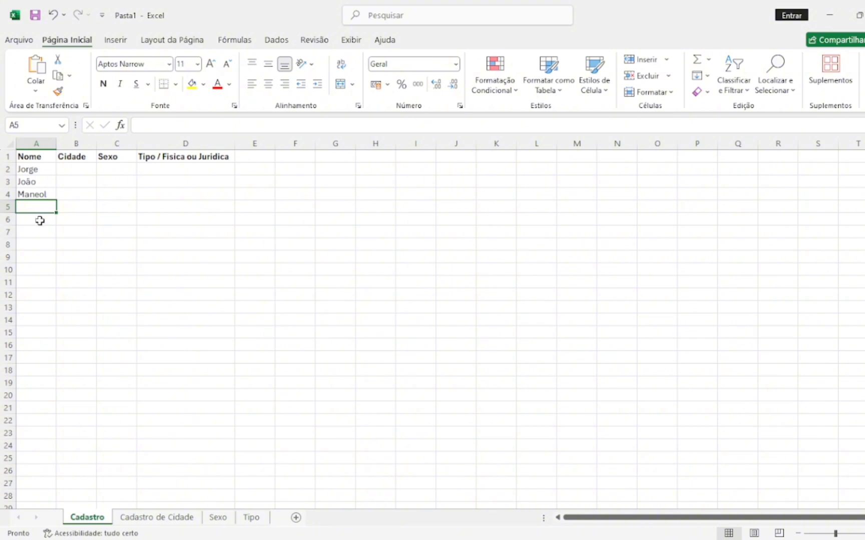
text(Antonio)
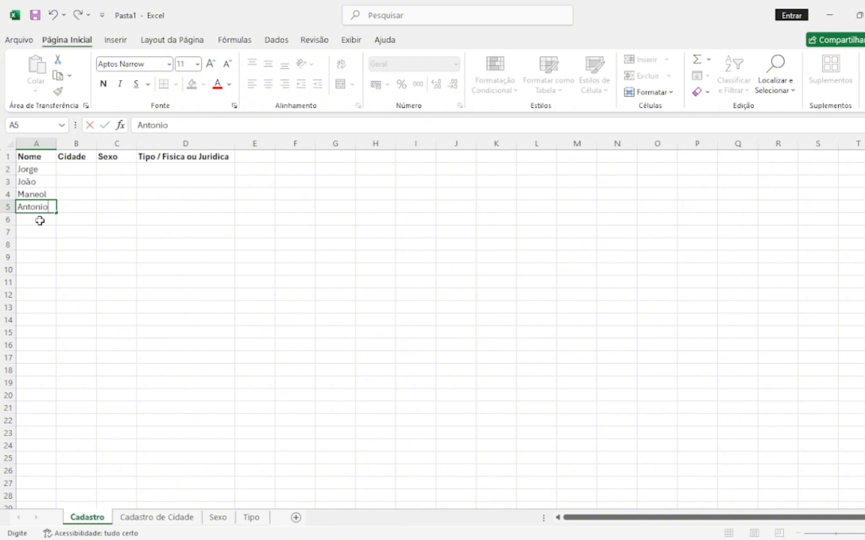
- Widen the Cidade column slightly on the Cadastro sheet
click(71, 172)
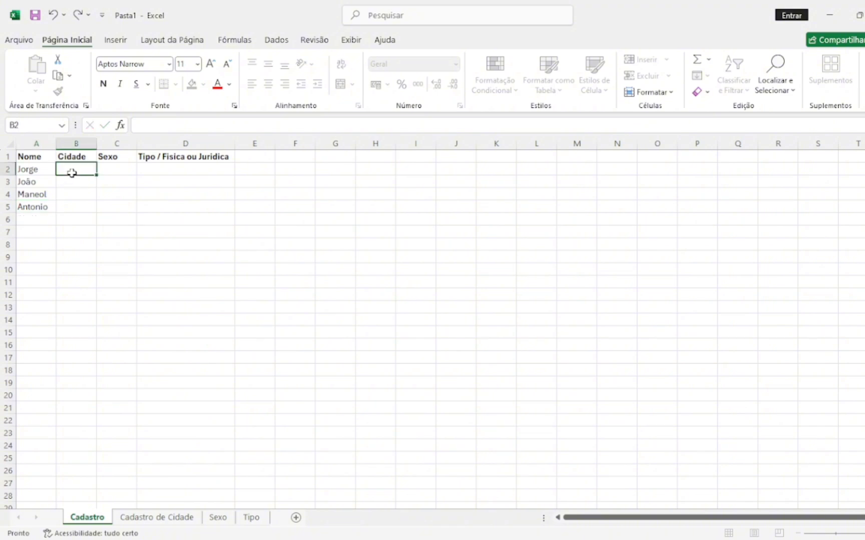
click(125, 174)
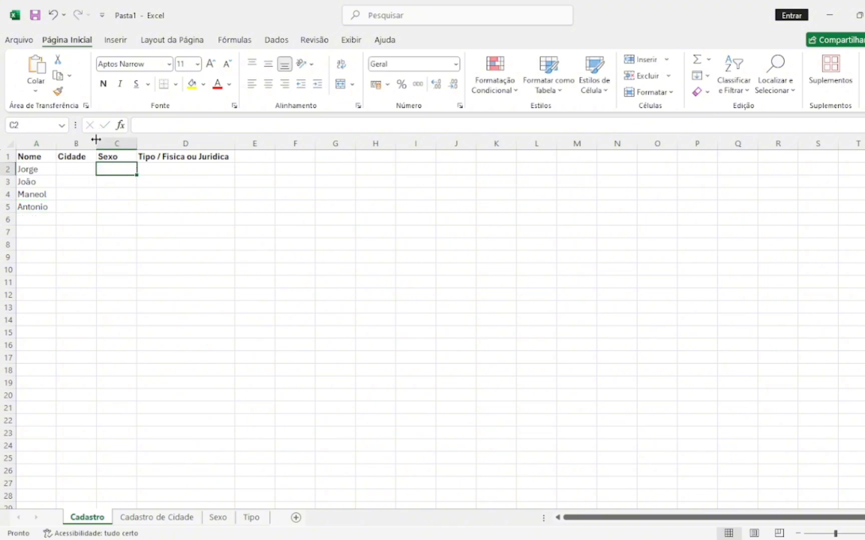
drag(95, 140, 114, 159)
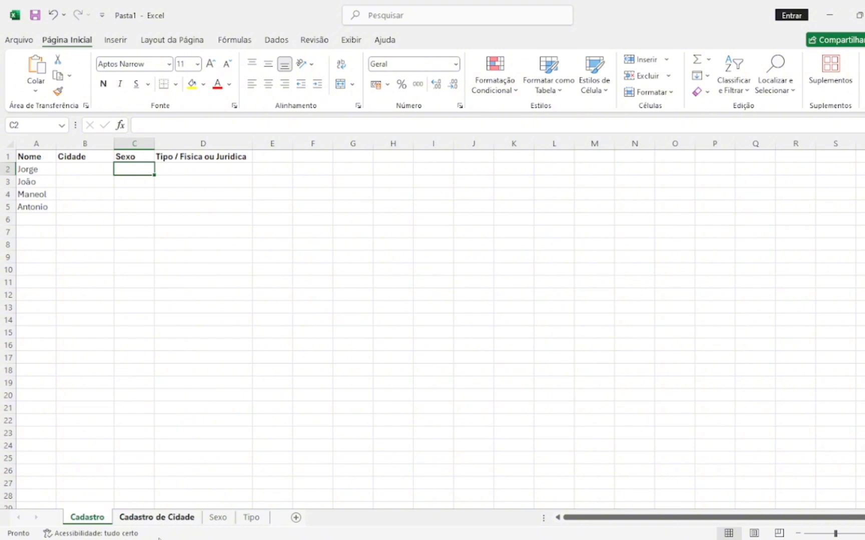
- Check the city list on the Cadastro de Cidade sheet against the empty Cidade column on the Cadastro sheet
click(163, 518)
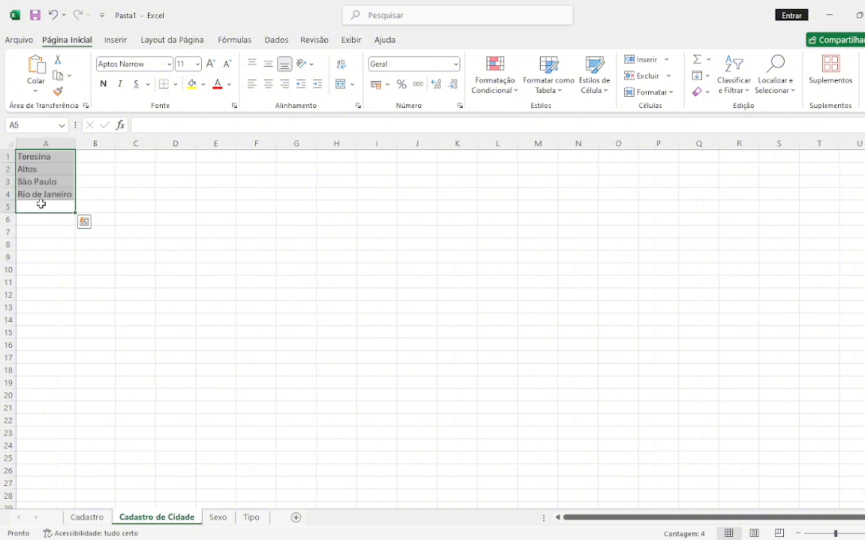
click(96, 524)
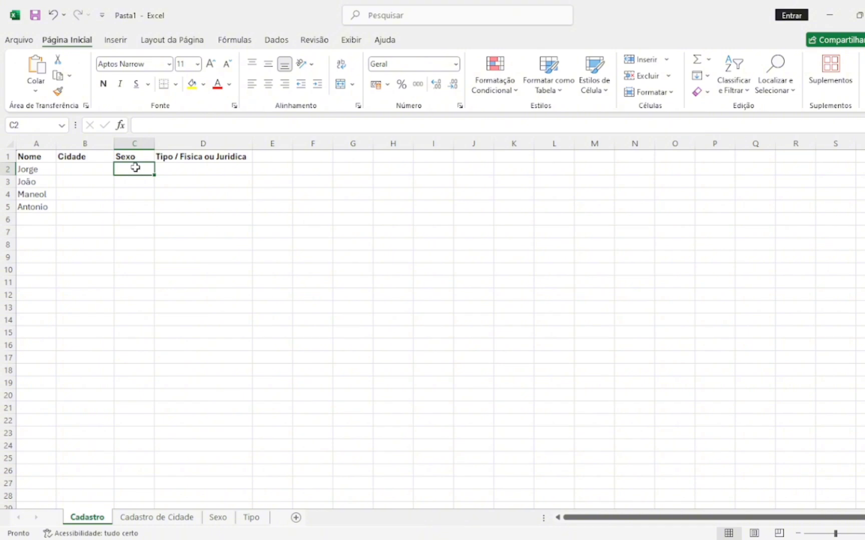
click(88, 171)
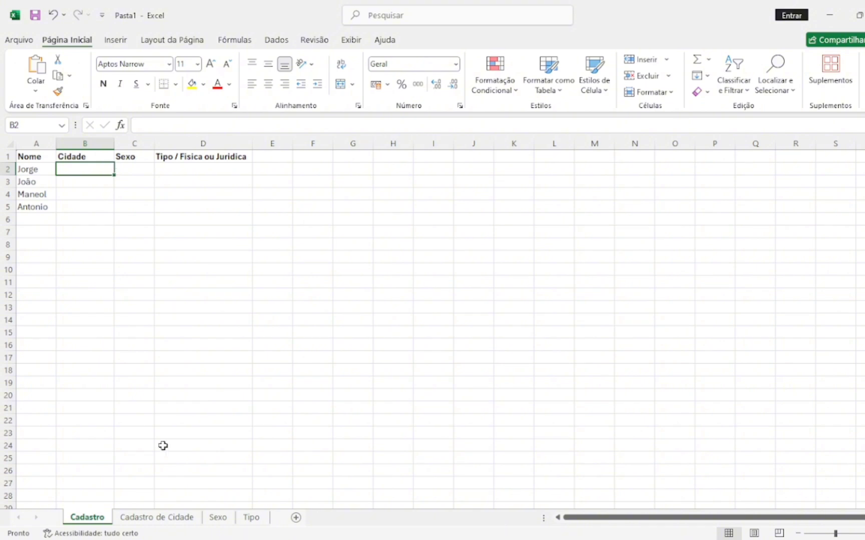
click(161, 517)
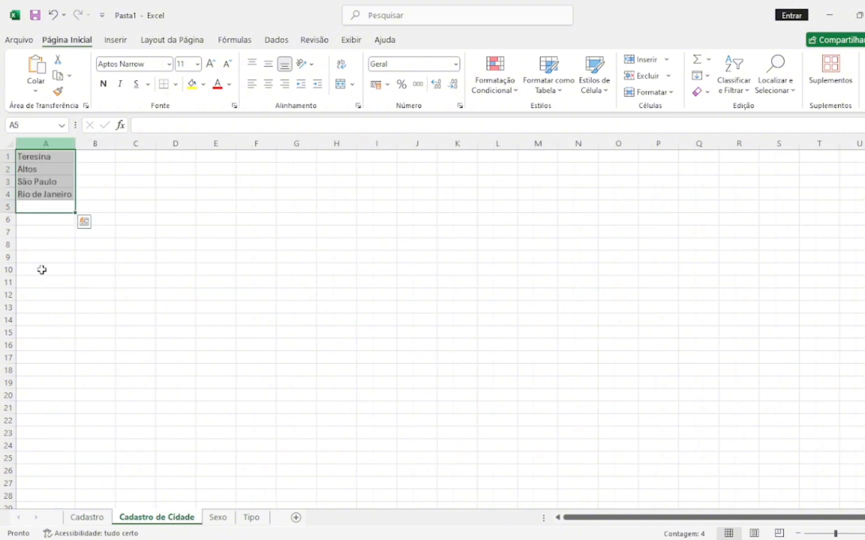
- Apply borders to every cell of the table A1:D5 on the Cadastro sheet, and select the first Cidade cell, B2
click(82, 515)
drag(43, 156, 233, 208)
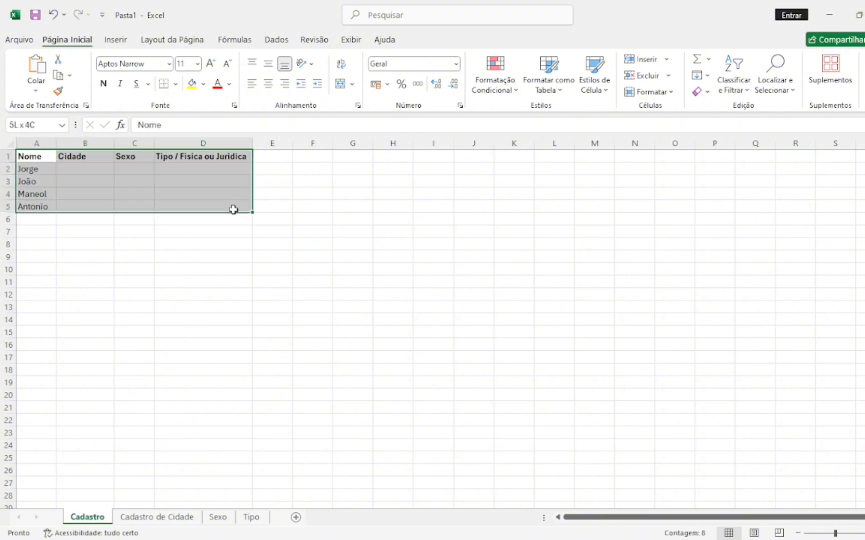
click(97, 177)
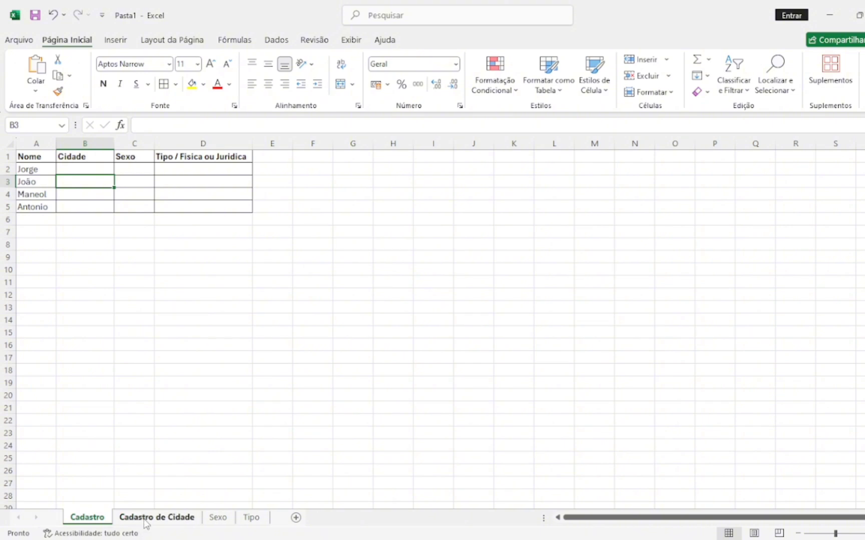
click(108, 166)
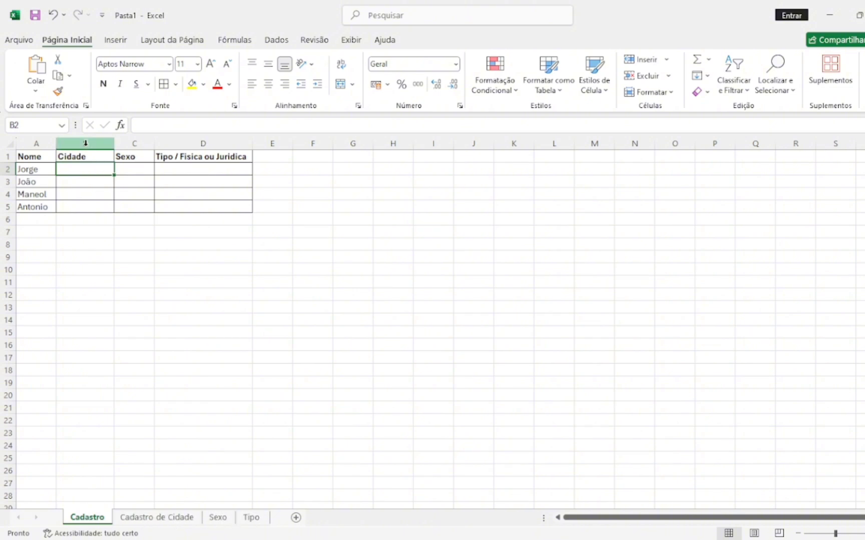
- Set the data validation of the empty Cidade cells B2:B5 to allow values from a Lista
click(85, 143)
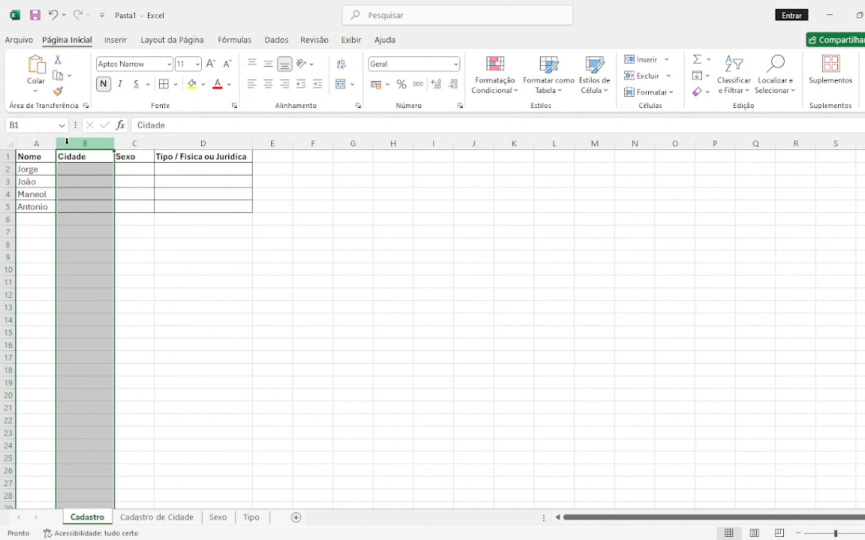
drag(88, 169, 91, 210)
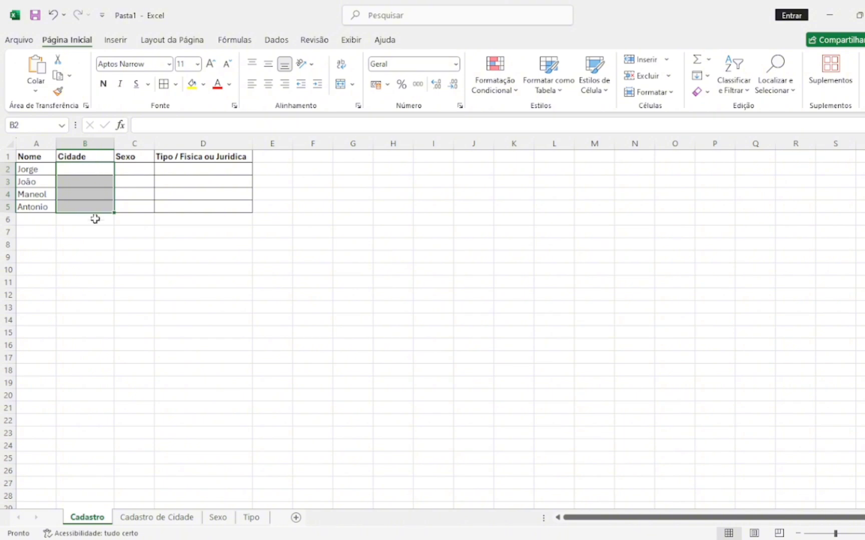
click(91, 196)
drag(87, 169, 88, 206)
click(276, 40)
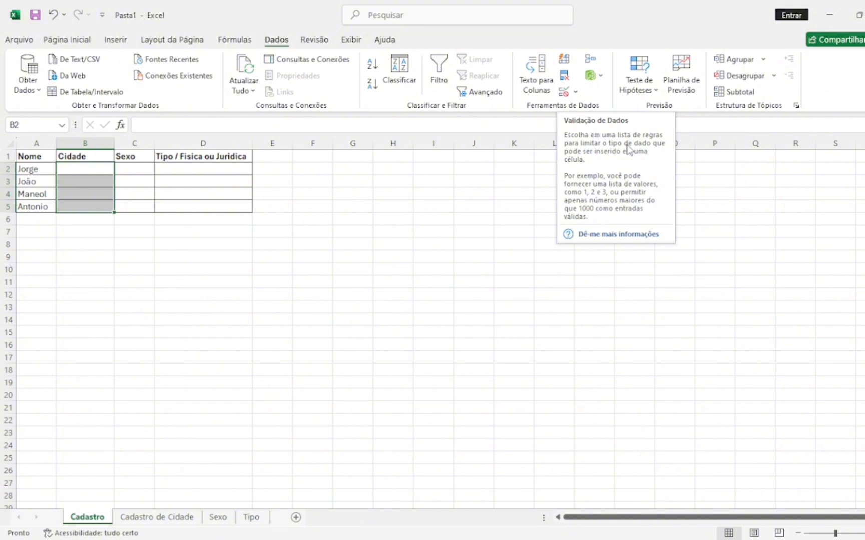
click(575, 92)
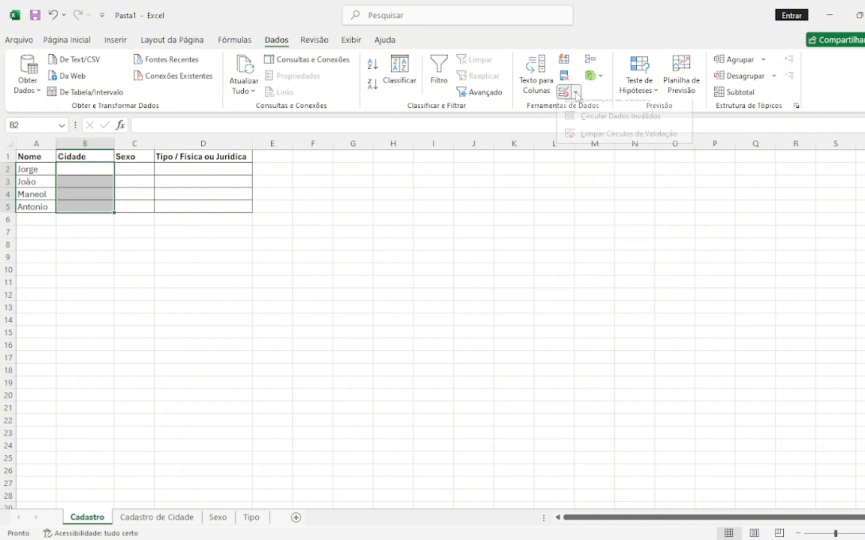
click(611, 110)
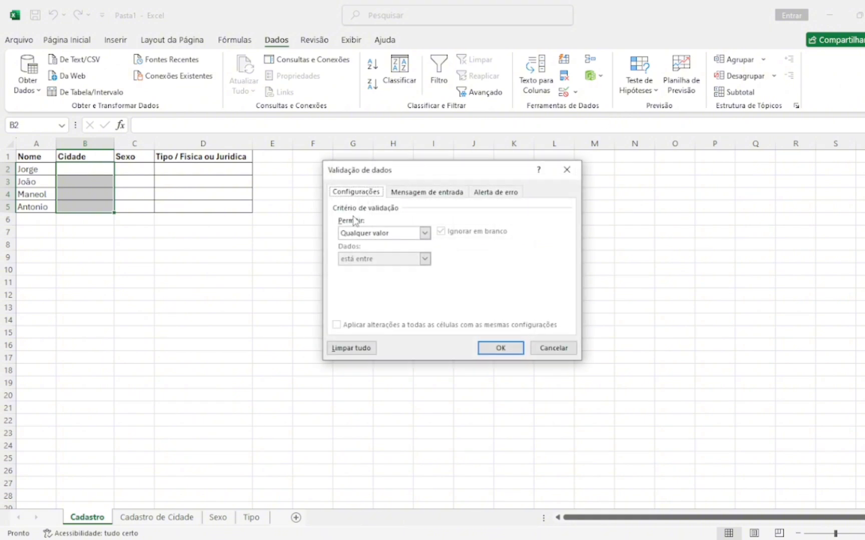
click(426, 233)
key(Down)
key(Down)
key(Down)
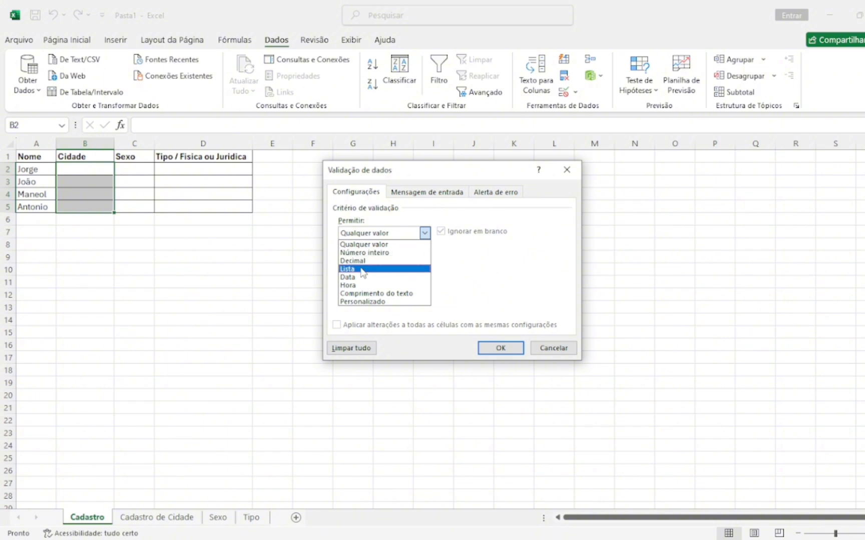
key(Return)
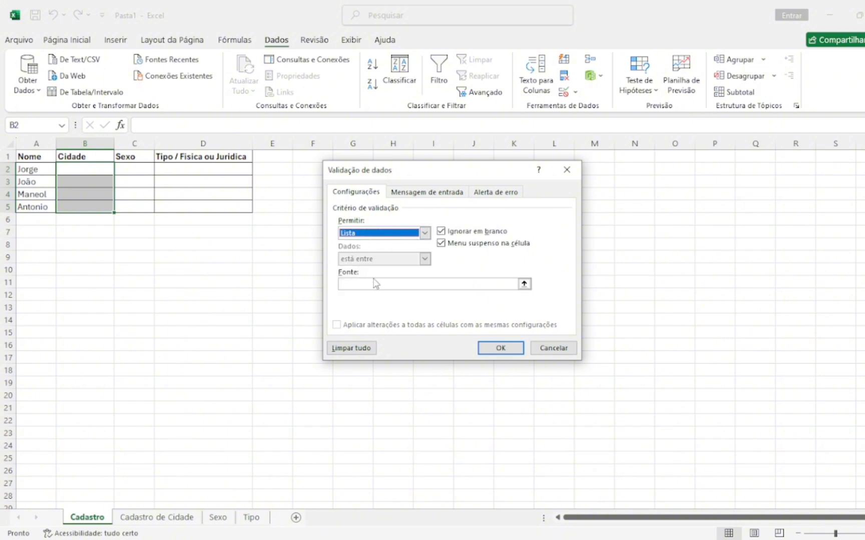
- Use the whole column A of the Cadastro de Cidade sheet as the list source and apply the validation
click(356, 288)
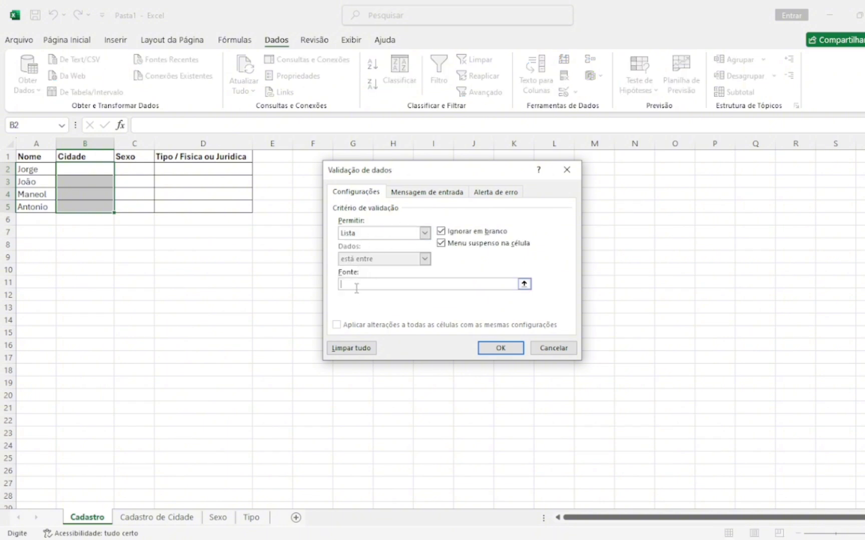
click(523, 284)
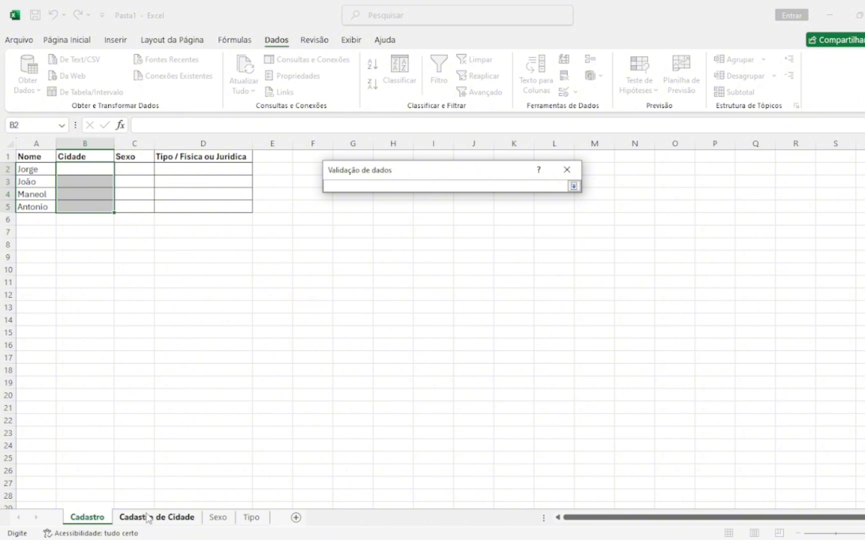
click(168, 518)
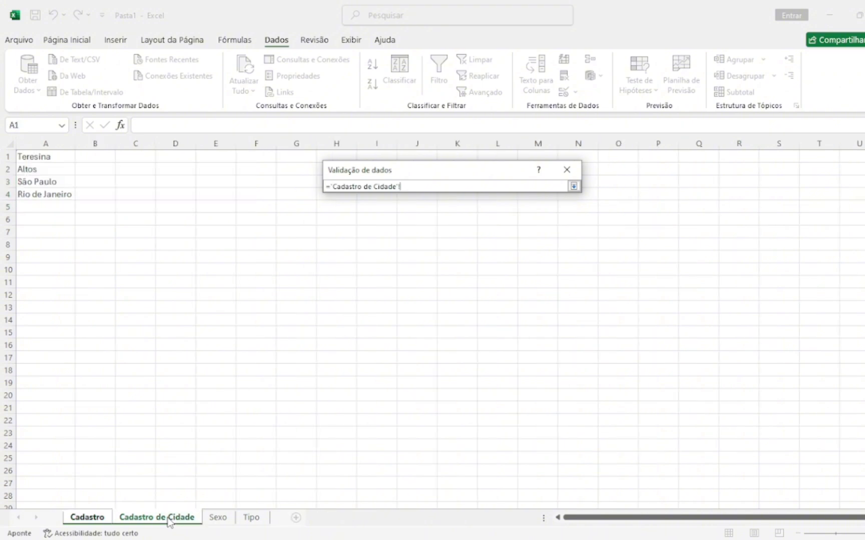
drag(56, 156, 56, 197)
click(53, 144)
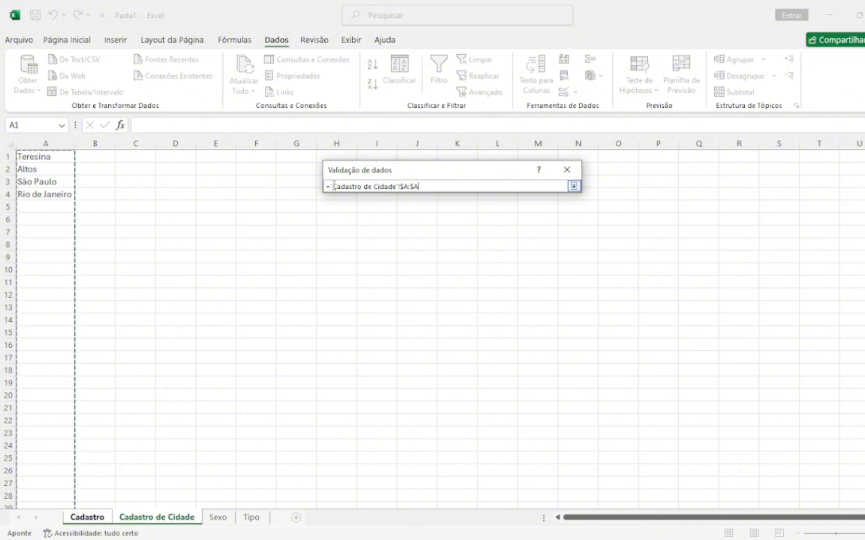
key(Return)
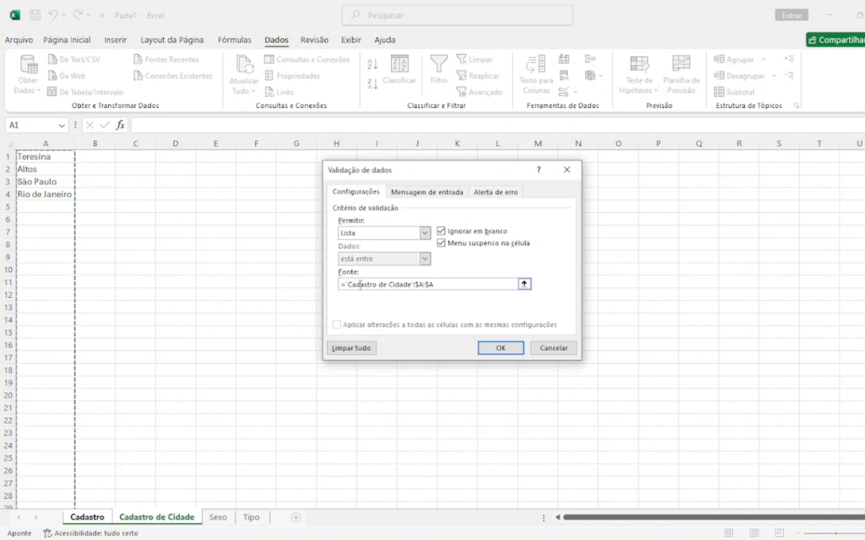
click(499, 347)
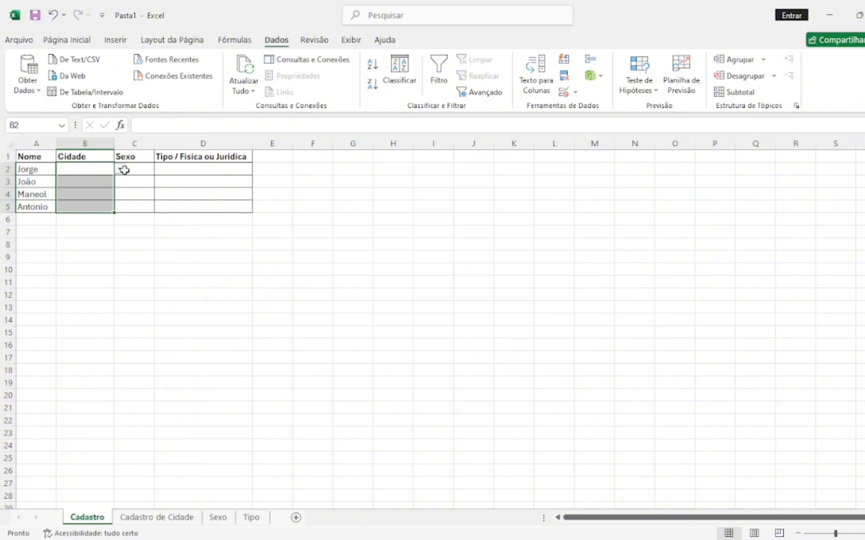
- Check the city options offered in B2 and the list selector on the other Cidade cells
click(121, 171)
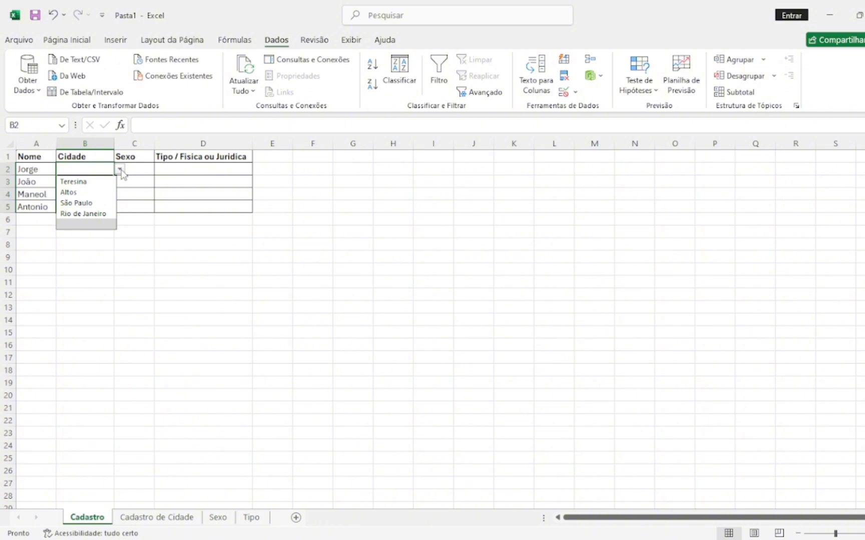
click(120, 170)
click(85, 183)
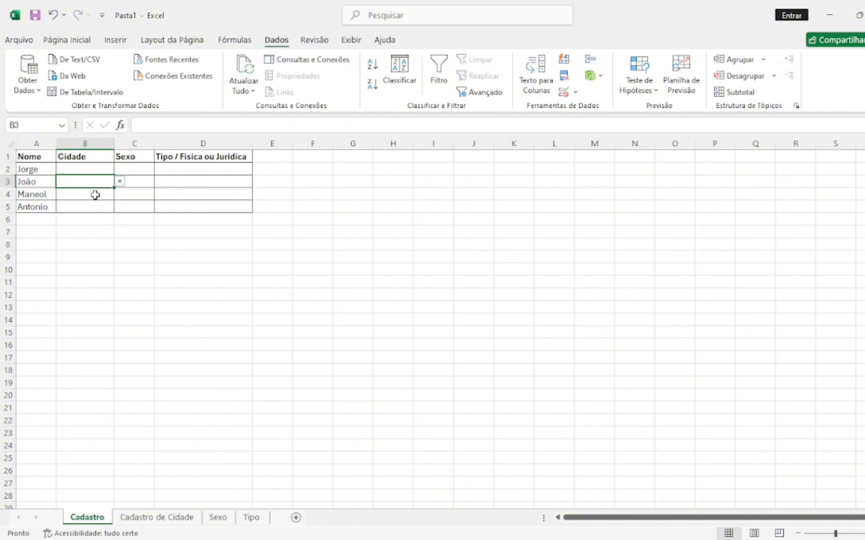
click(95, 195)
click(97, 204)
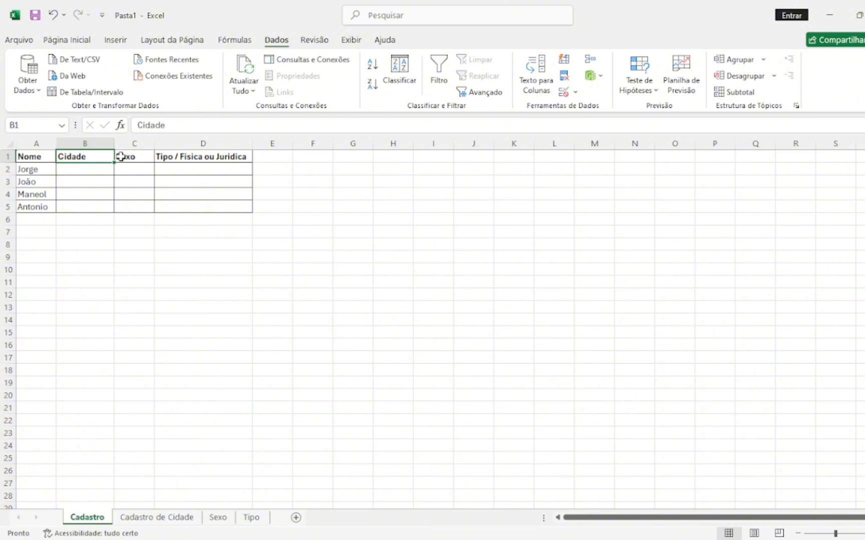
click(89, 166)
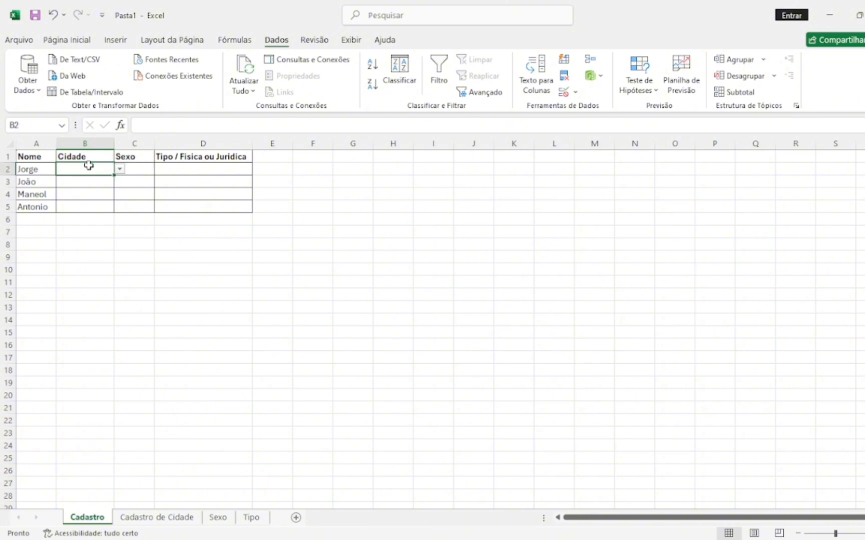
- Choose São Paulo as the city in B2 and Rio de Janeiro in B3 from their lists
click(121, 171)
click(106, 181)
click(121, 170)
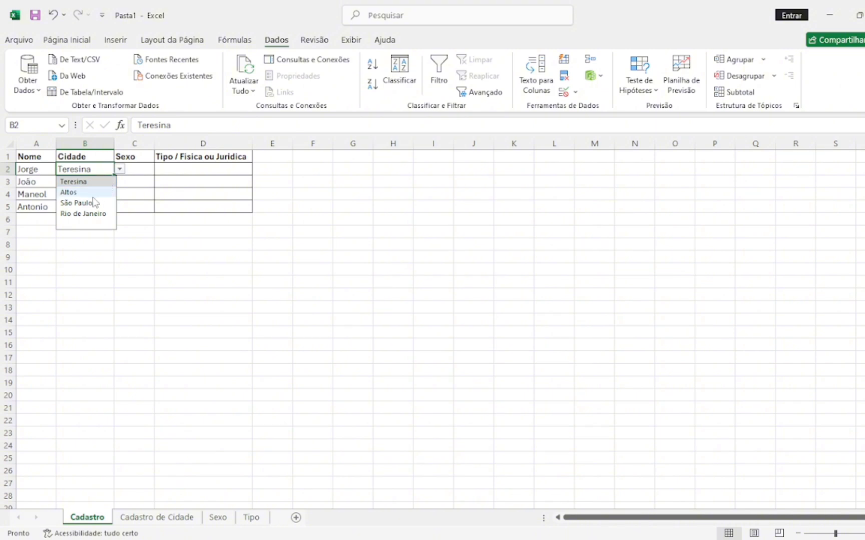
click(88, 203)
click(85, 182)
click(119, 182)
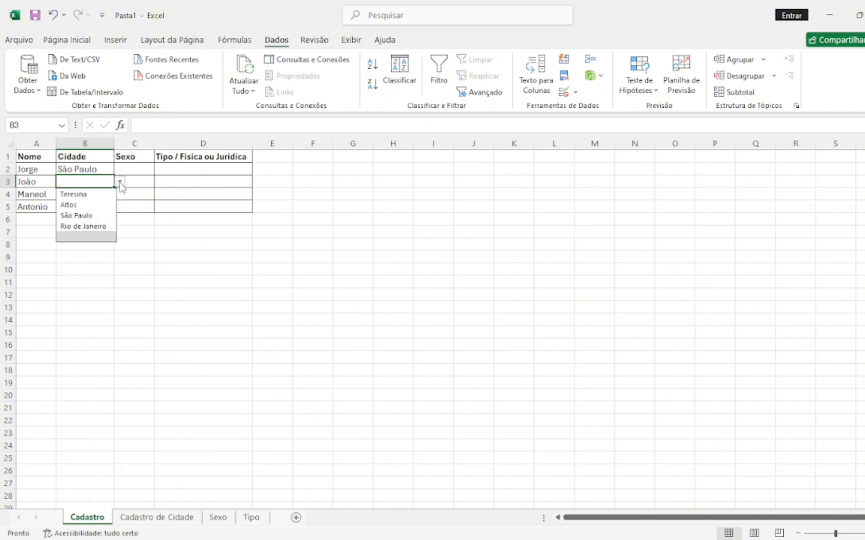
click(92, 226)
- Choose São Paulo as the city in both B4 and B5 from their lists
click(90, 195)
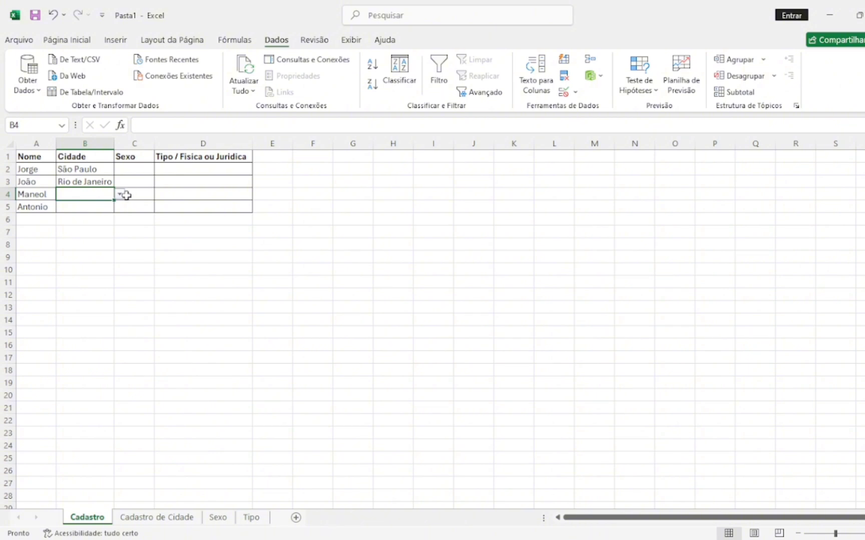
click(119, 194)
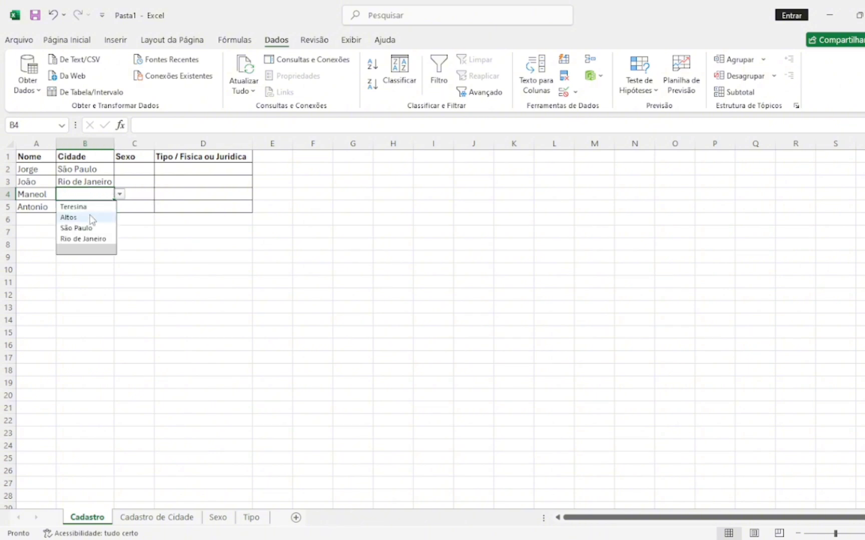
click(91, 228)
click(102, 210)
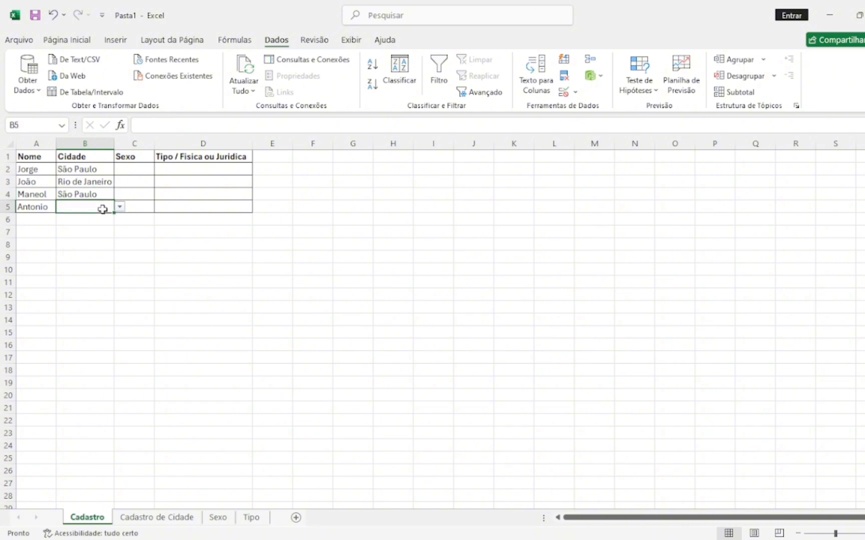
click(118, 208)
click(85, 241)
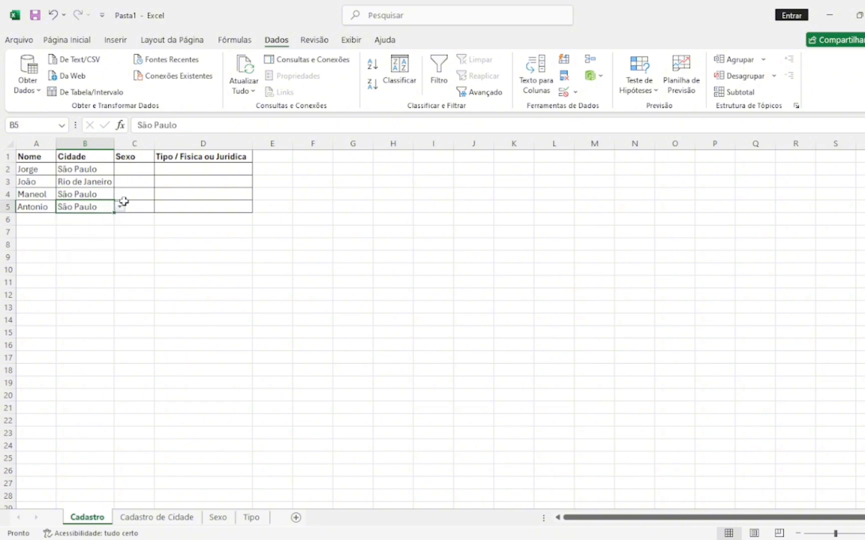
- Set the data validation of the Sexo cells C2:C5 to Lista and start picking its source on the Sexo sheet
click(128, 168)
click(142, 144)
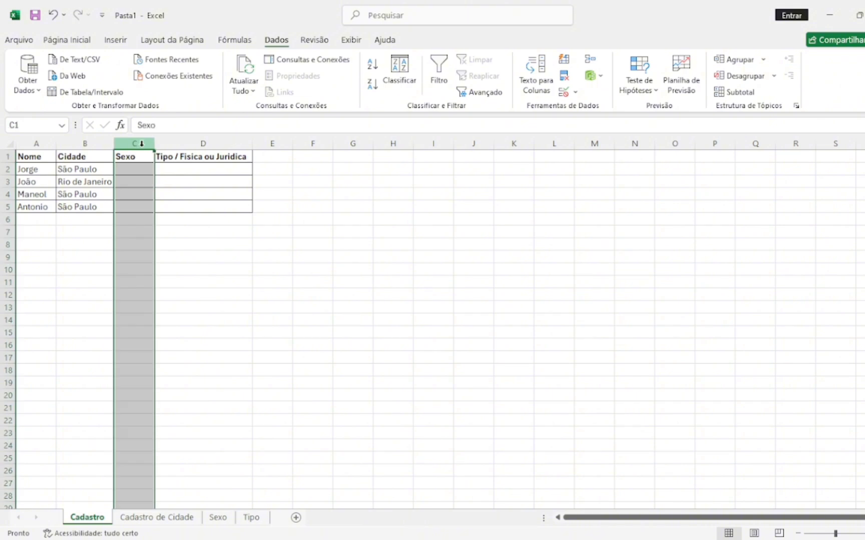
drag(141, 168, 141, 208)
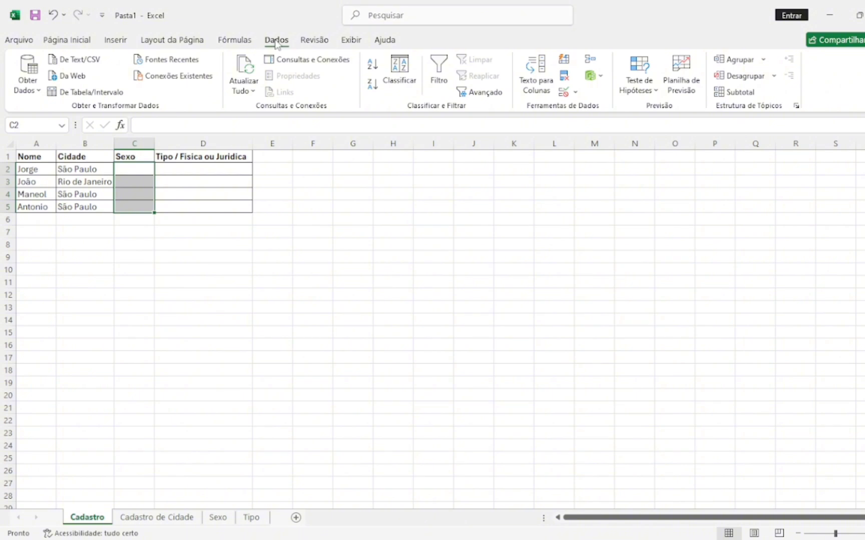
click(571, 92)
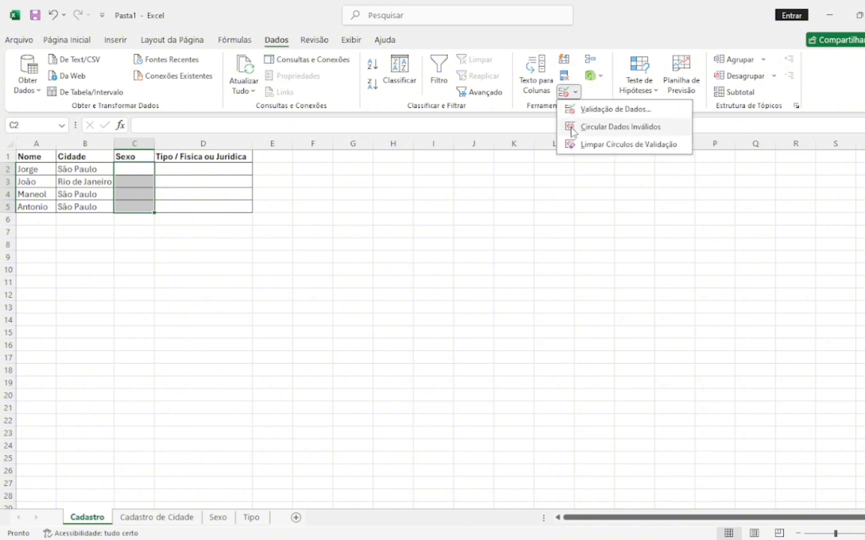
click(591, 110)
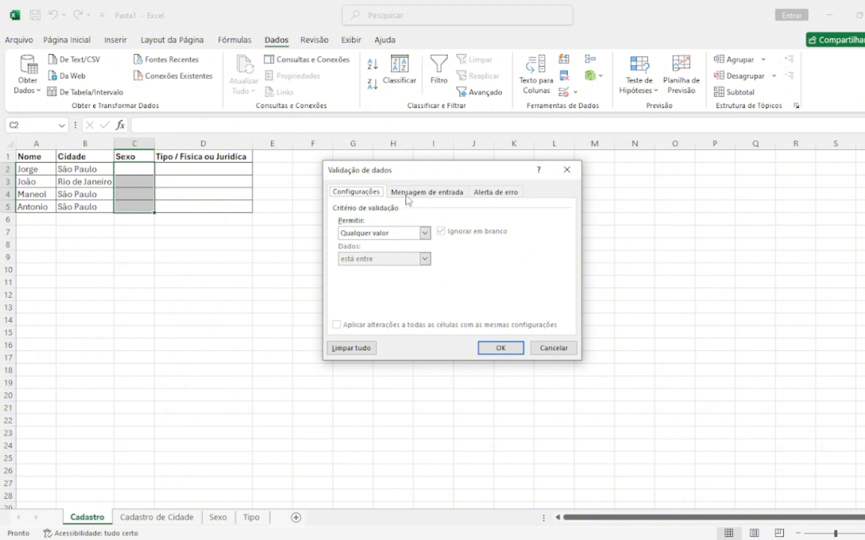
click(423, 232)
click(393, 277)
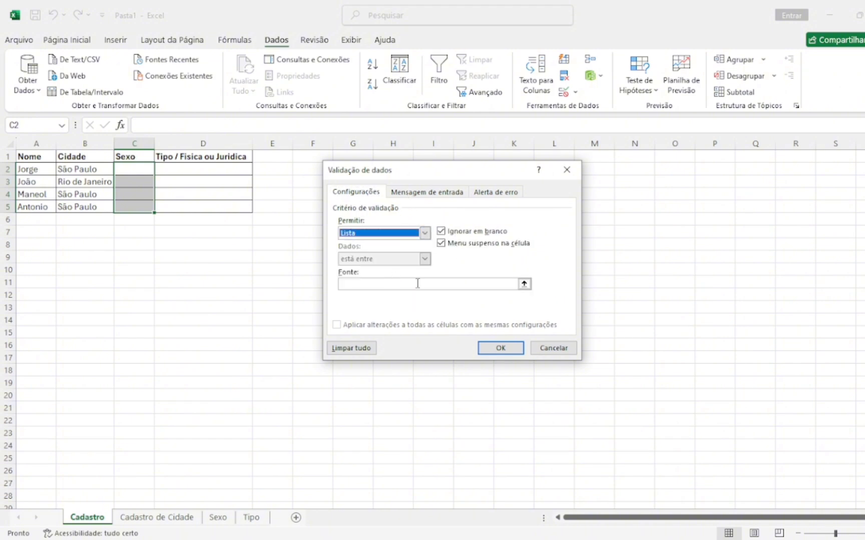
click(528, 284)
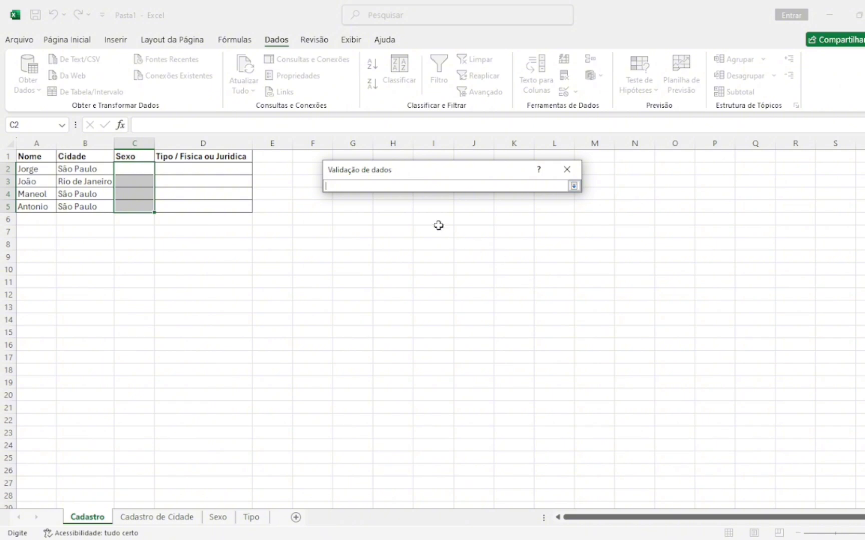
click(218, 518)
drag(49, 156, 49, 171)
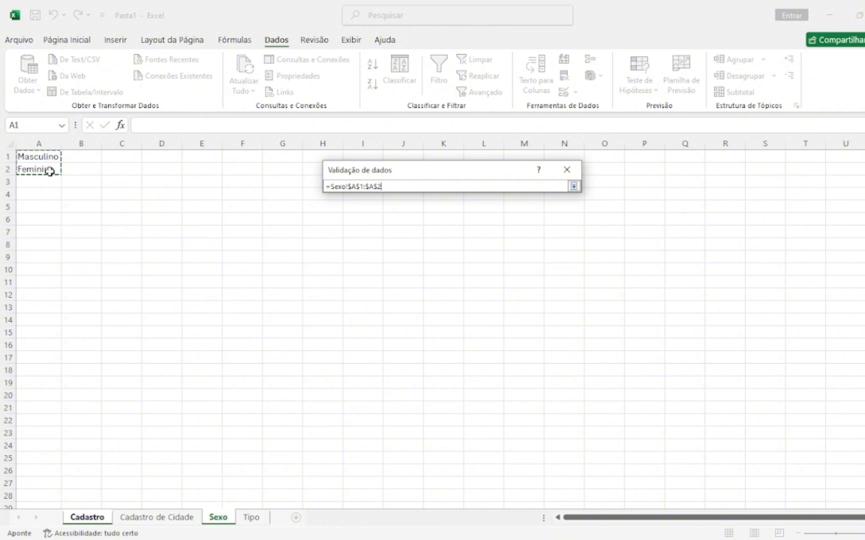
key(Return)
text(+)
click(39, 144)
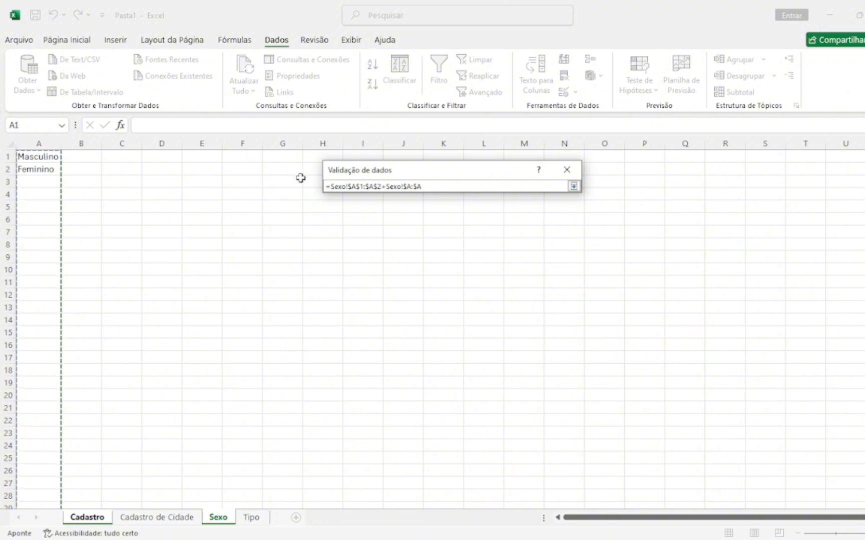
- Replace the source reference with the whole column A of the Sexo sheet and apply the validation
drag(446, 186, 299, 185)
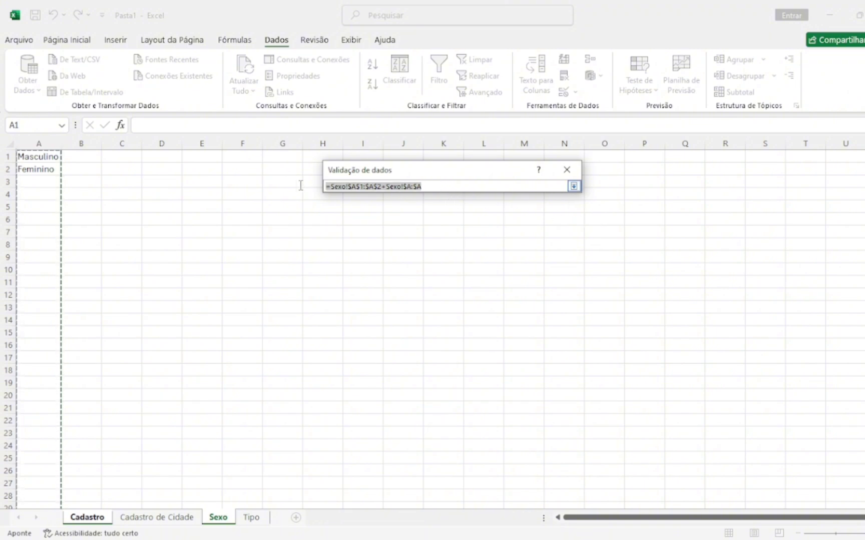
text(=)
click(51, 143)
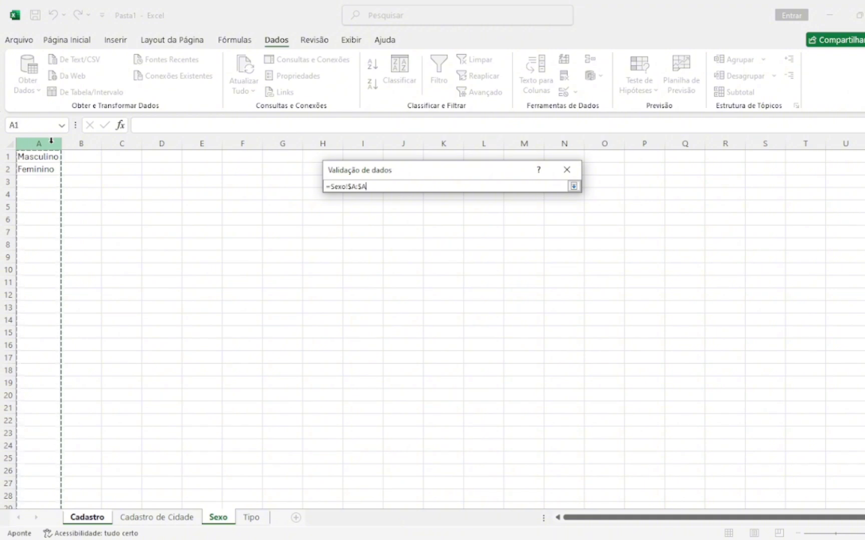
key(Return)
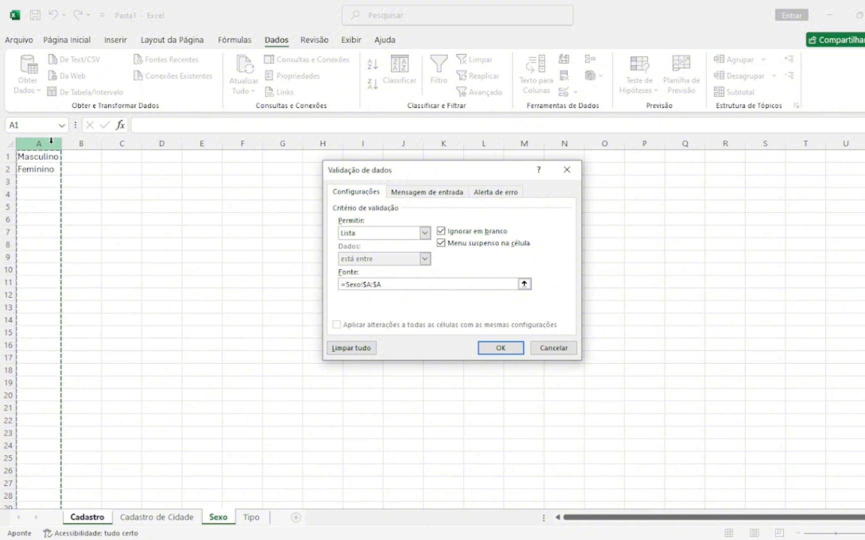
click(491, 347)
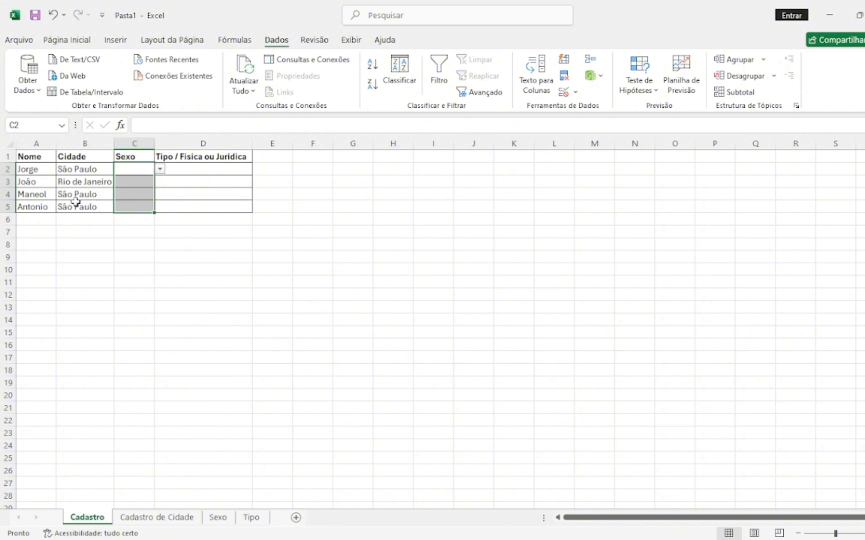
- Choose Masculino as the Sexo value in both C2 and C3 from their lists
click(160, 171)
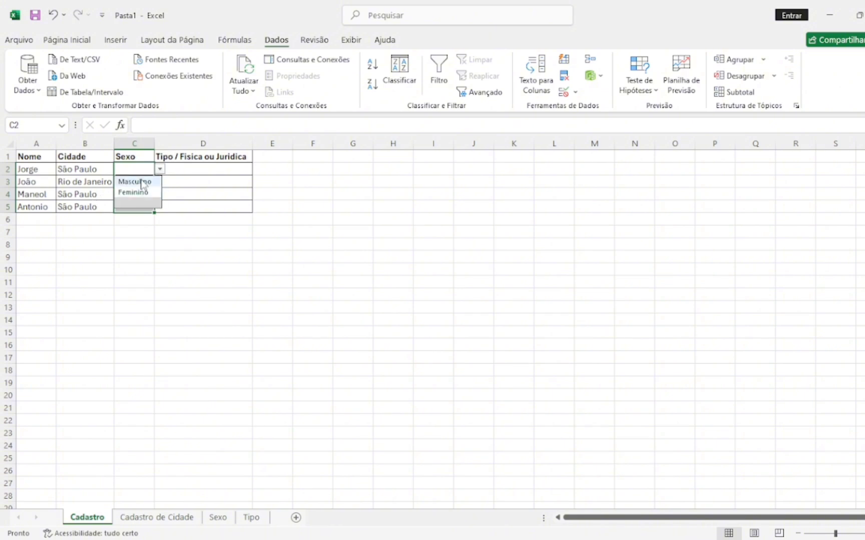
click(145, 180)
click(146, 180)
click(161, 182)
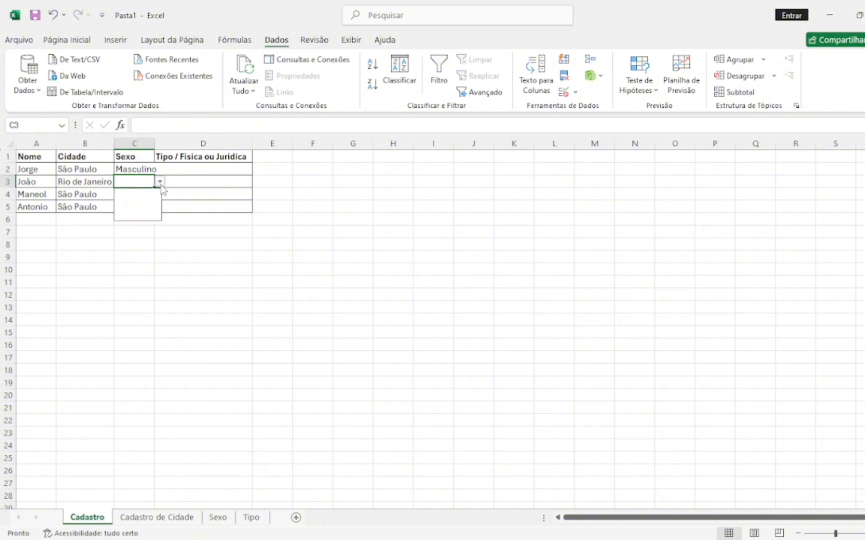
click(136, 194)
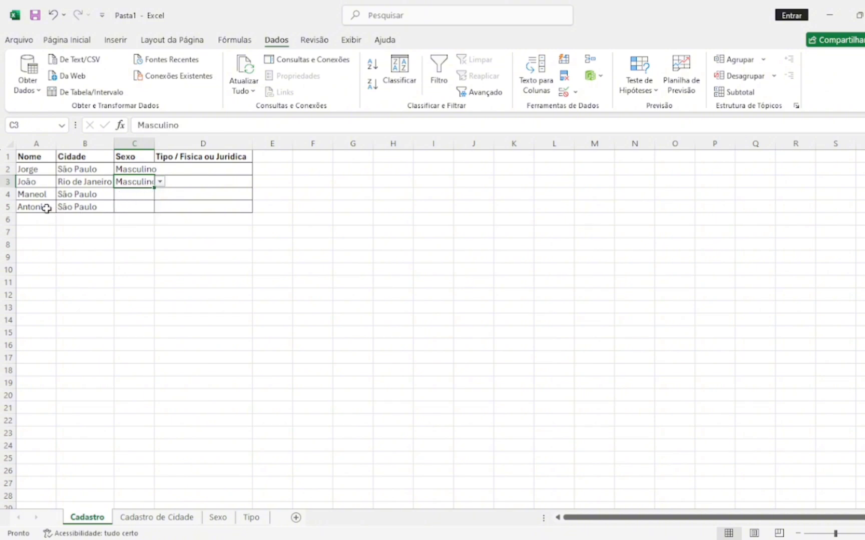
- Change the last letter of the name in A5 to "a" and choose Masculino in C4 from its list
double_click(46, 208)
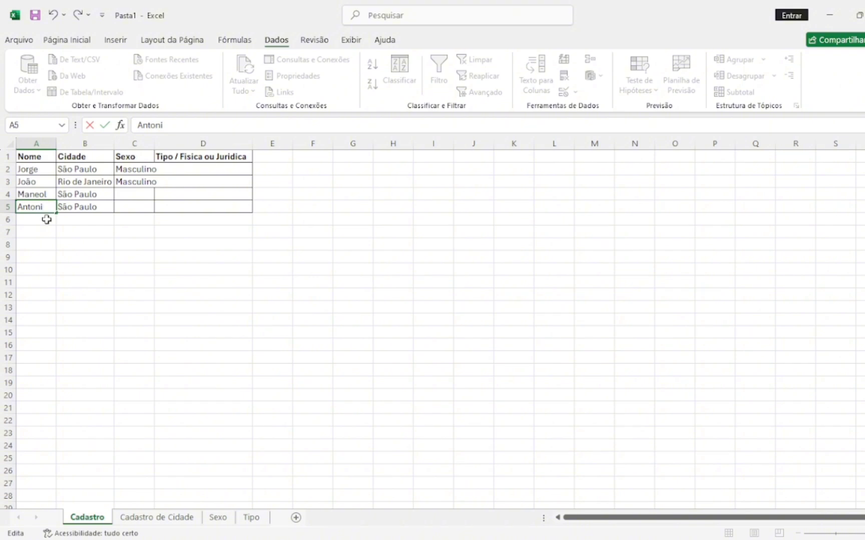
text(a)
click(125, 194)
click(159, 194)
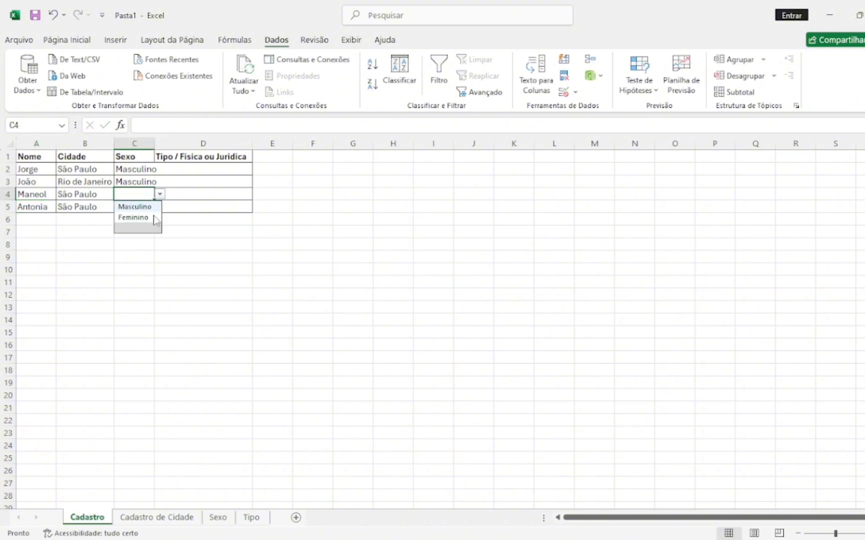
click(149, 206)
- Choose Feminino in C5 from its list and autofit the width of column C to its contents
click(145, 207)
click(160, 206)
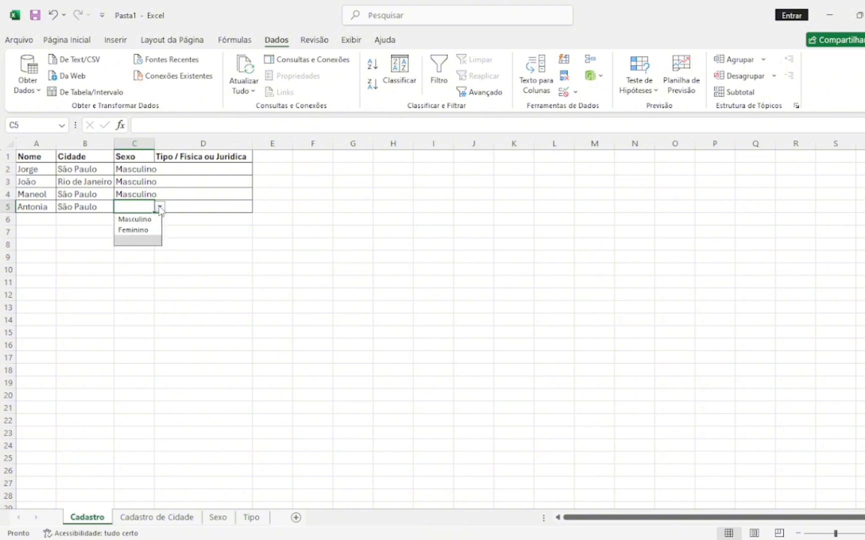
click(133, 231)
click(181, 171)
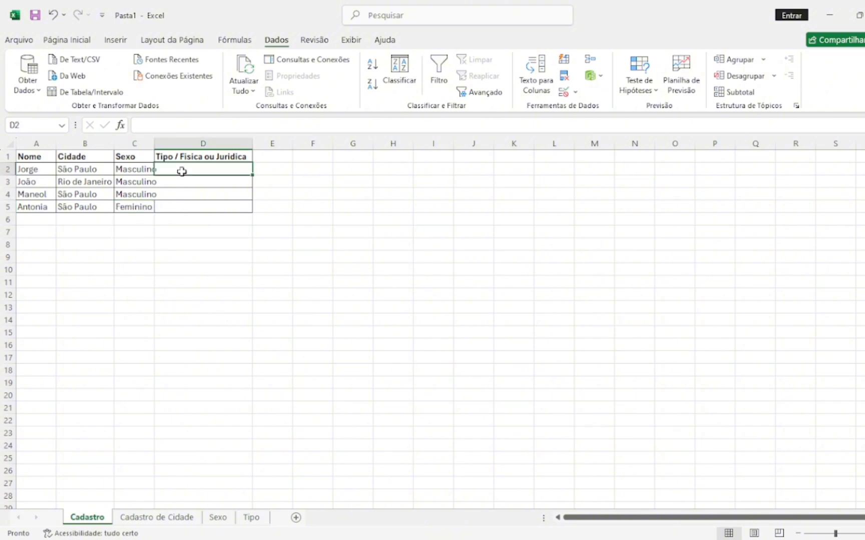
double_click(153, 143)
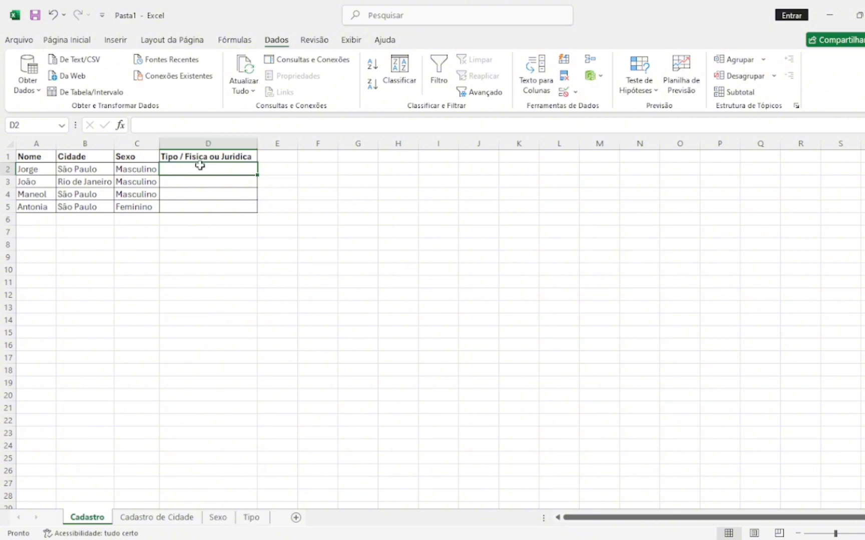
- Open data validation for the Tipo cells D2:D5 and allow only values from a Lista
drag(199, 166, 199, 204)
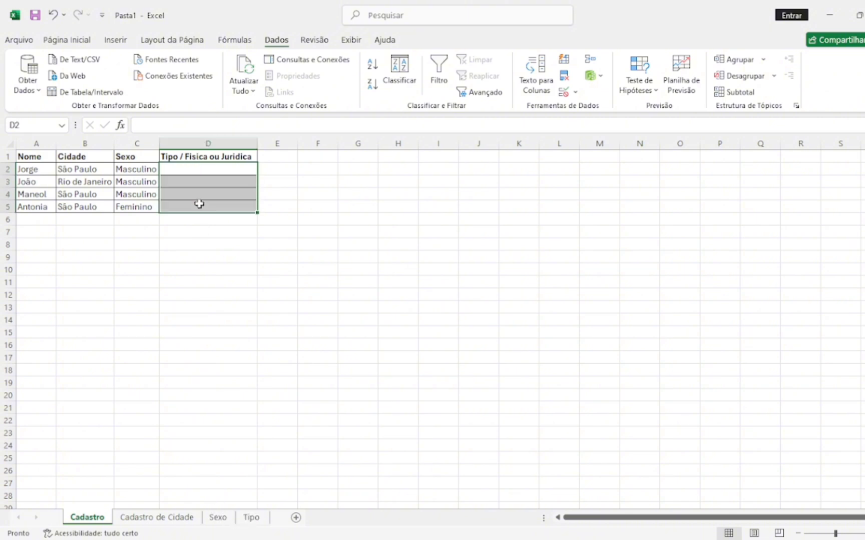
click(575, 92)
click(597, 110)
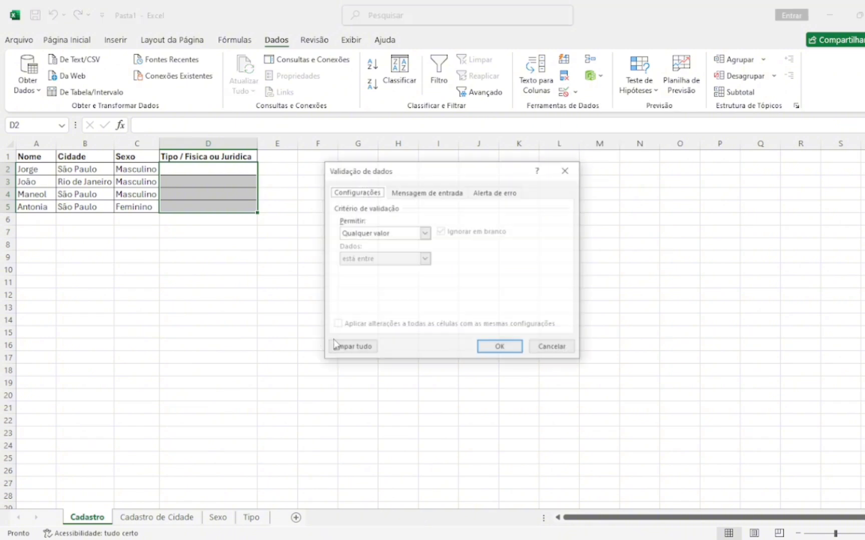
click(425, 233)
click(378, 269)
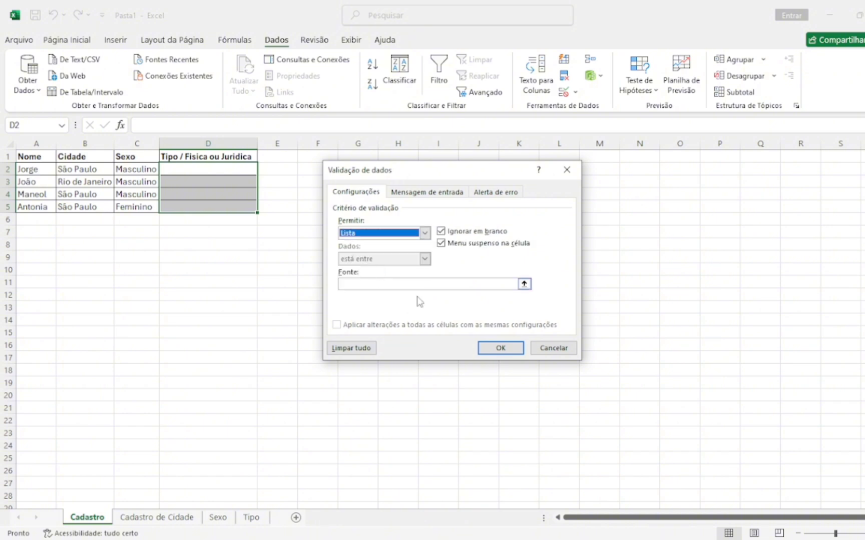
- Set the list source to the whole column A of the Tipo sheet and apply the validation
click(523, 284)
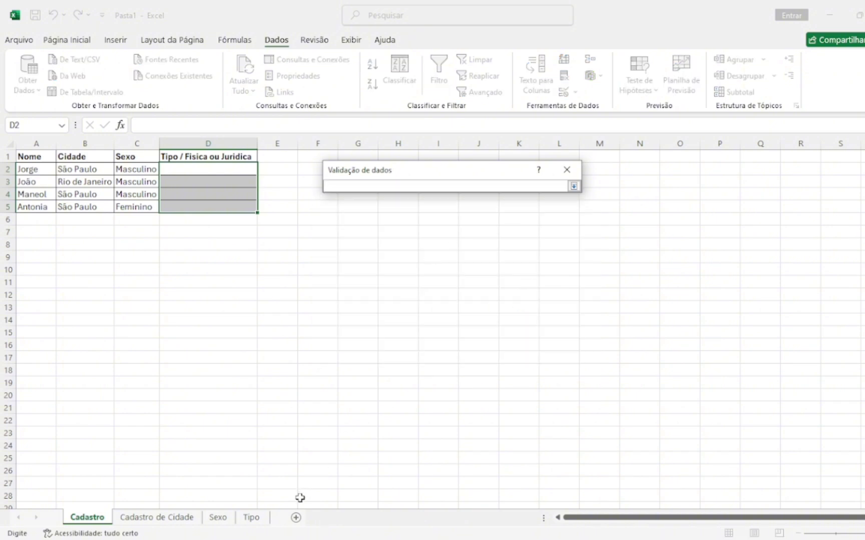
click(256, 519)
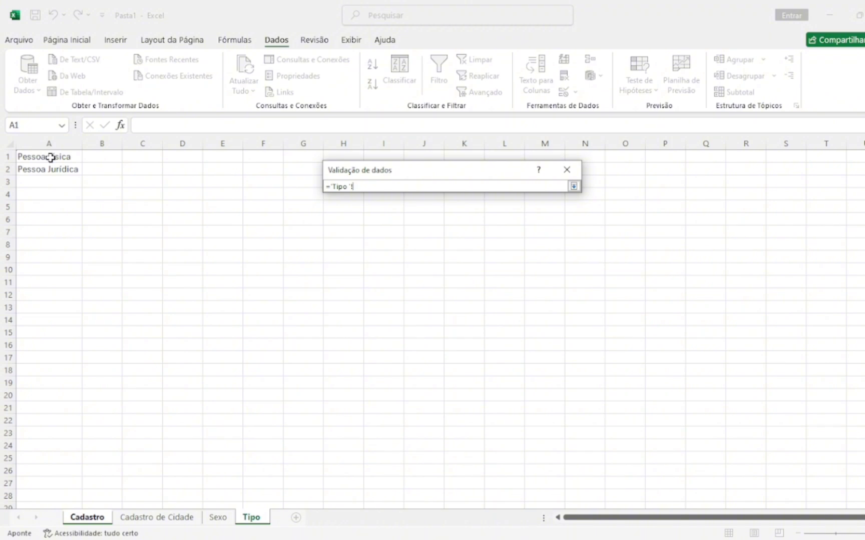
drag(51, 158, 52, 168)
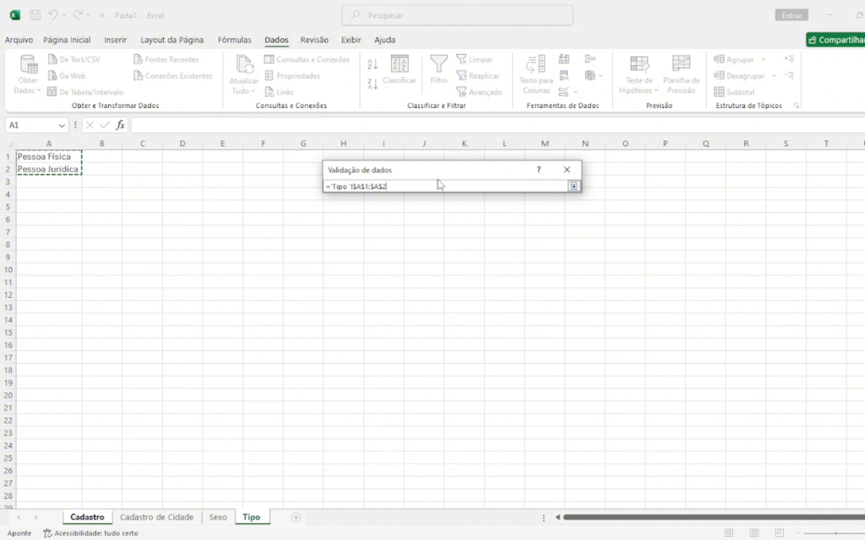
click(61, 139)
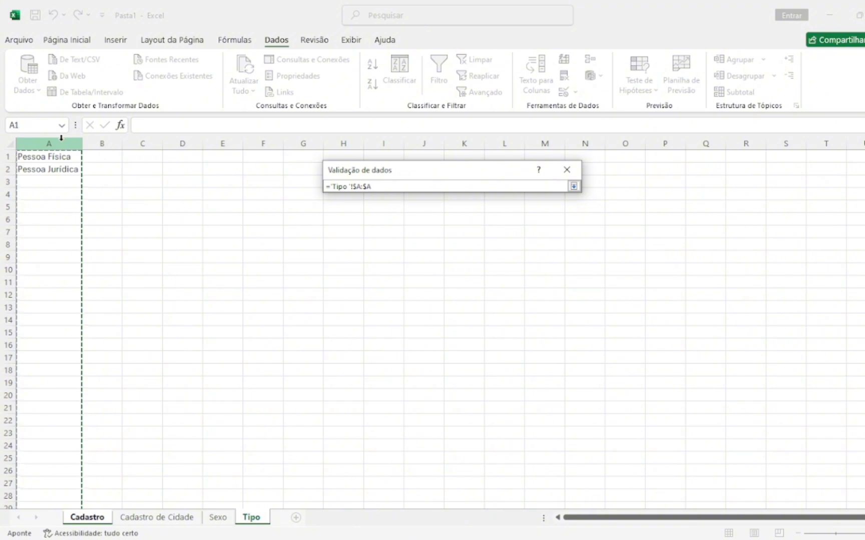
key(Return)
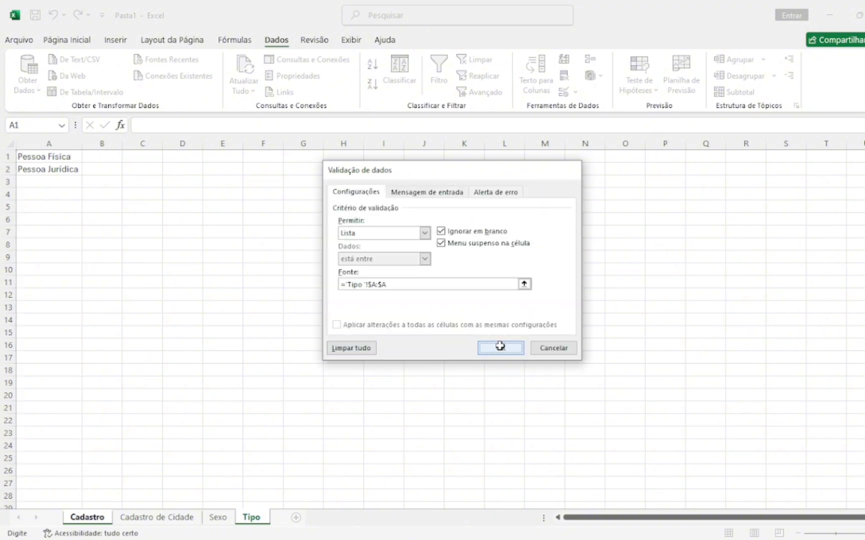
click(500, 346)
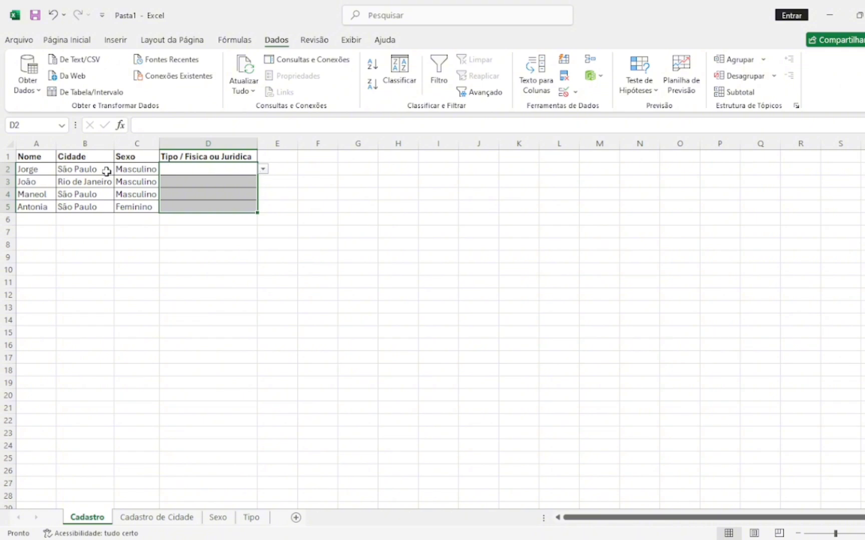
- Choose Pessoa Física as the type in both D2 and D3 from their lists
click(263, 169)
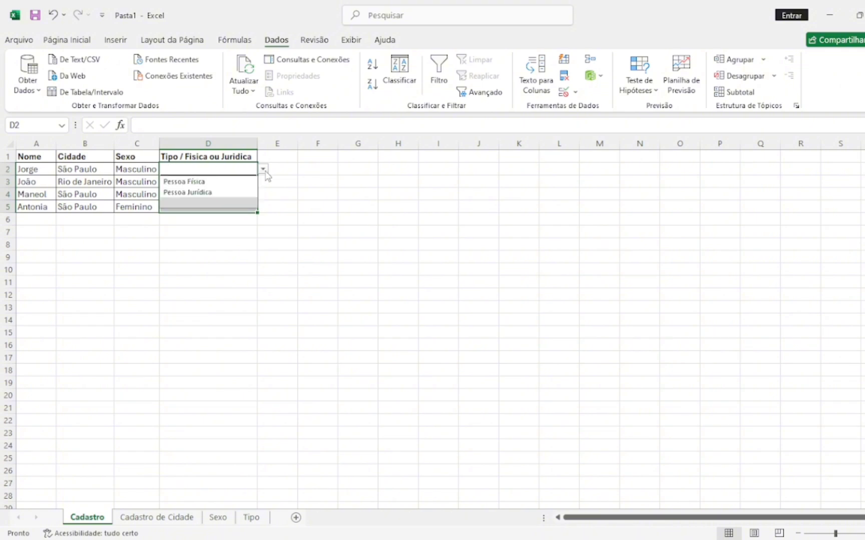
click(227, 182)
click(239, 185)
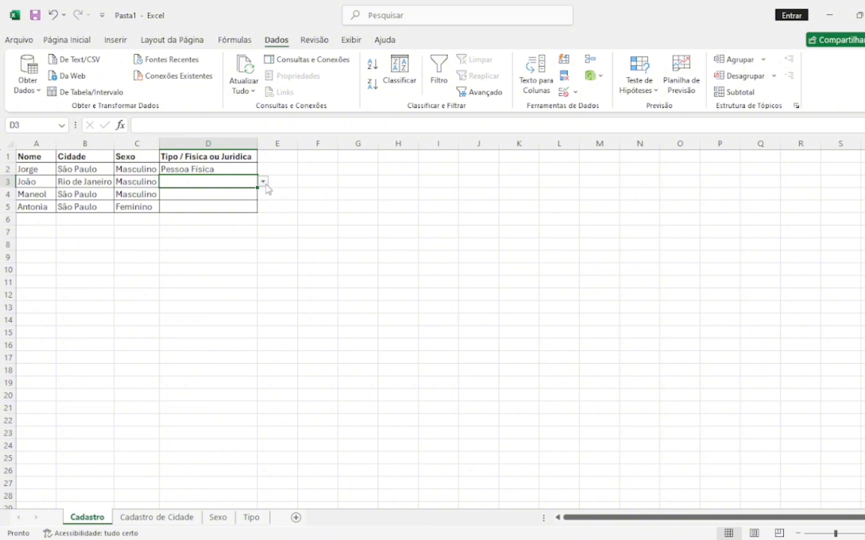
click(263, 182)
click(234, 193)
- Choose Pessoa Física as the type in both D4 and D5 from their lists
click(236, 196)
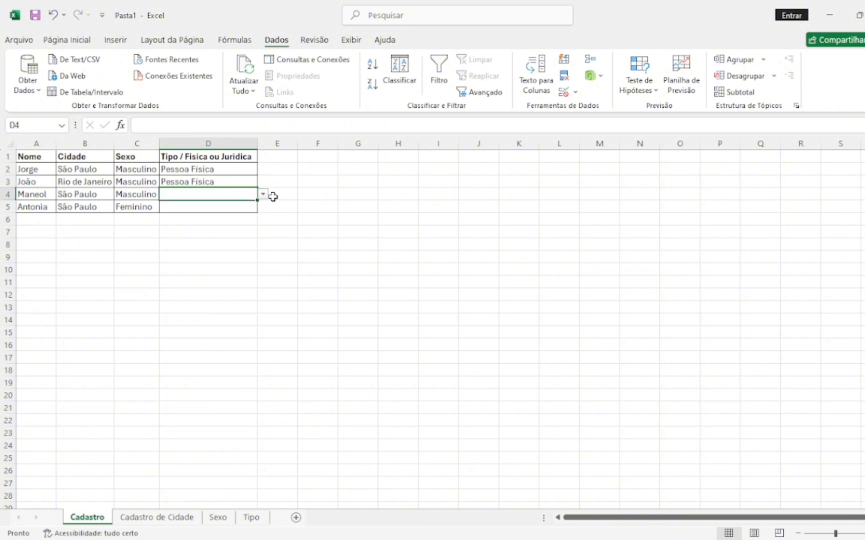
click(262, 194)
click(244, 205)
click(252, 207)
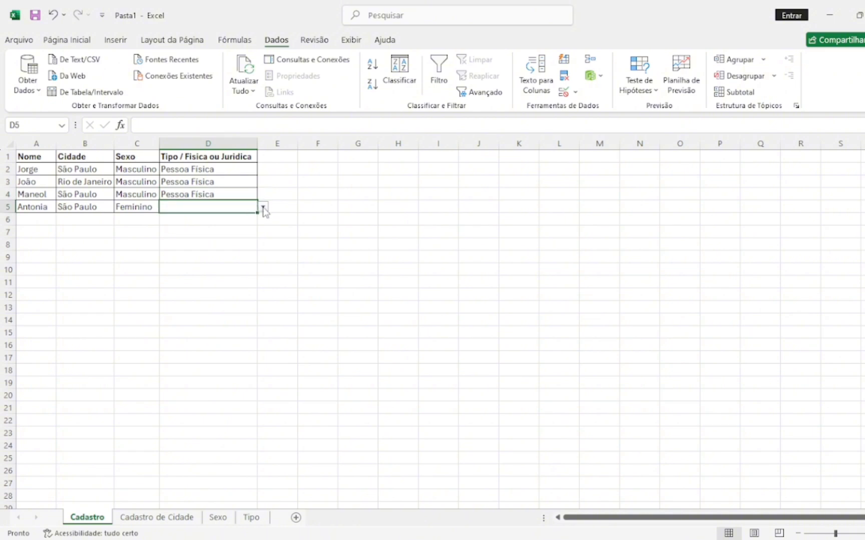
click(263, 207)
click(241, 219)
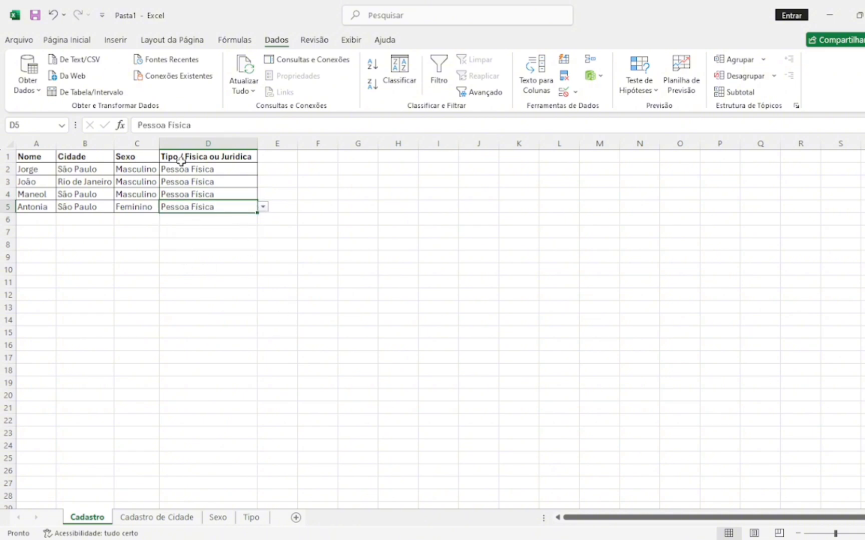